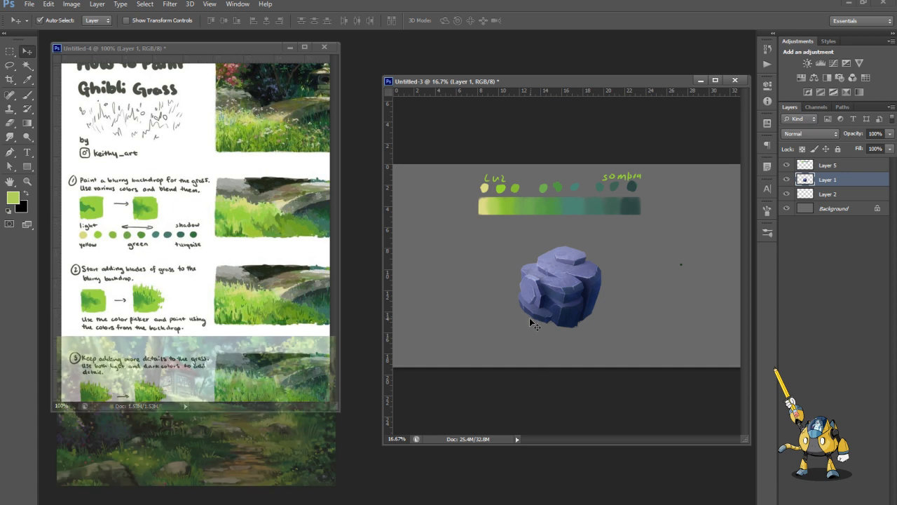
# Sample the pale yellow light swatch and set a harder-edged round brush to 432 px at 100% opacity
pyautogui.click(569, 211)
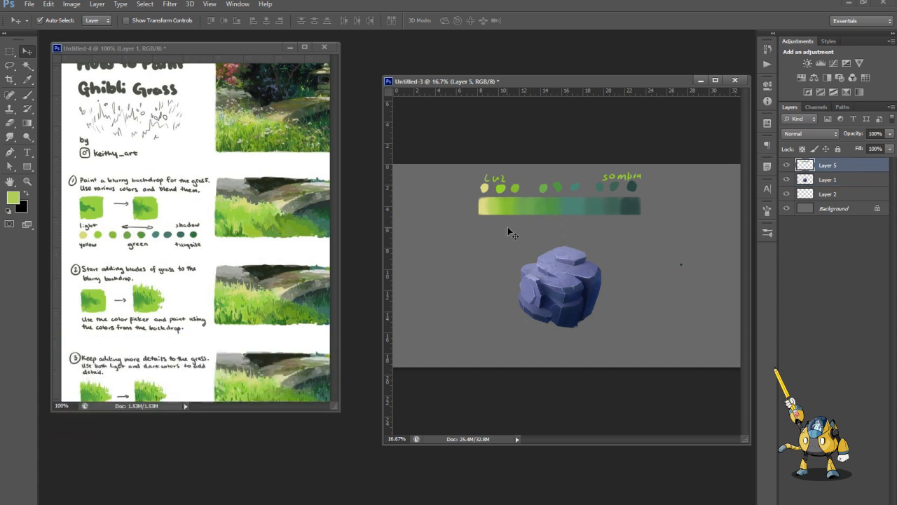
pyautogui.press('i')
pyautogui.click(486, 186)
pyautogui.press('b')
pyautogui.rightClick(512, 260)
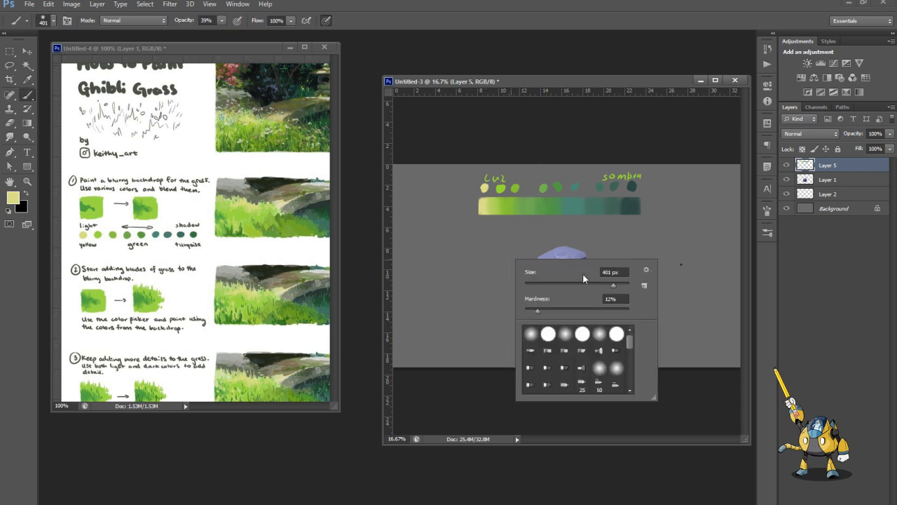
pyautogui.moveTo(537, 311); pyautogui.dragTo(573, 310)
pyautogui.click(222, 21)
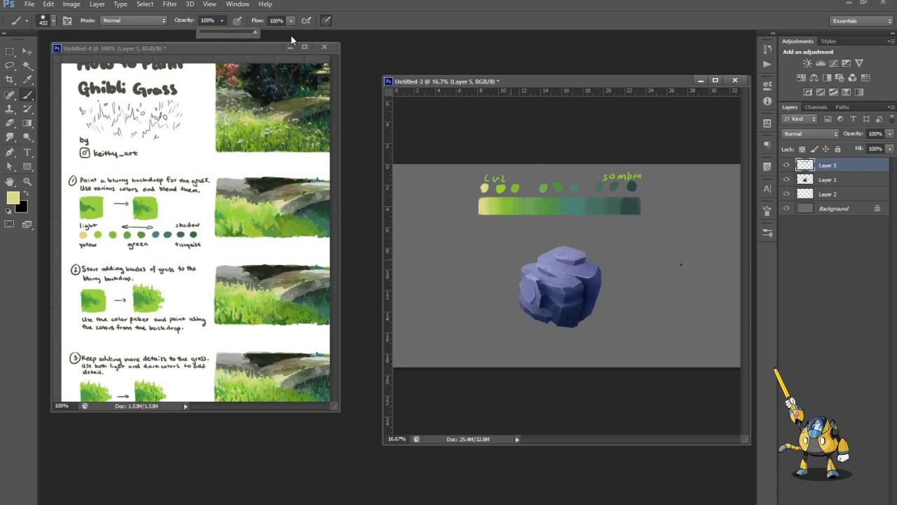
pyautogui.click(497, 288)
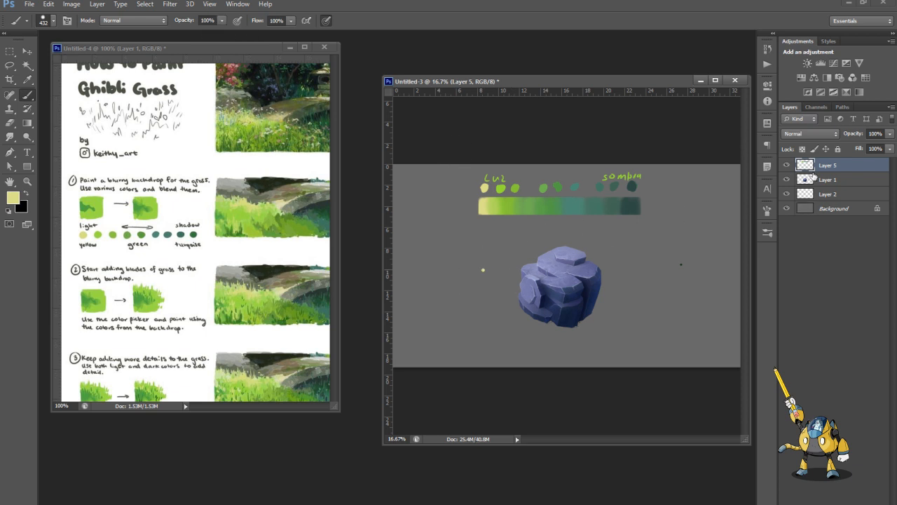
# Paint a broad pale yellow ground patch behind the rock on Layer 2
pyautogui.click(817, 201)
pyautogui.moveTo(466, 274)
pyautogui.mouseDown()
pyautogui.moveTo(548, 268)
pyautogui.moveTo(495, 282)
pyautogui.moveTo(613, 267)
pyautogui.moveTo(447, 282)
pyautogui.moveTo(559, 265)
pyautogui.moveTo(466, 264)
pyautogui.moveTo(611, 257)
pyautogui.moveTo(439, 276)
pyautogui.moveTo(590, 262)
pyautogui.moveTo(450, 291)
pyautogui.moveTo(647, 273)
pyautogui.moveTo(465, 304)
pyautogui.moveTo(641, 289)
pyautogui.moveTo(516, 301)
pyautogui.moveTo(646, 298)
pyautogui.moveTo(468, 325)
pyautogui.moveTo(601, 304)
pyautogui.moveTo(525, 316)
pyautogui.moveTo(626, 312)
pyautogui.moveTo(494, 328)
pyautogui.moveTo(657, 312)
pyautogui.moveTo(505, 329)
pyautogui.moveTo(550, 327)
pyautogui.mouseUp()
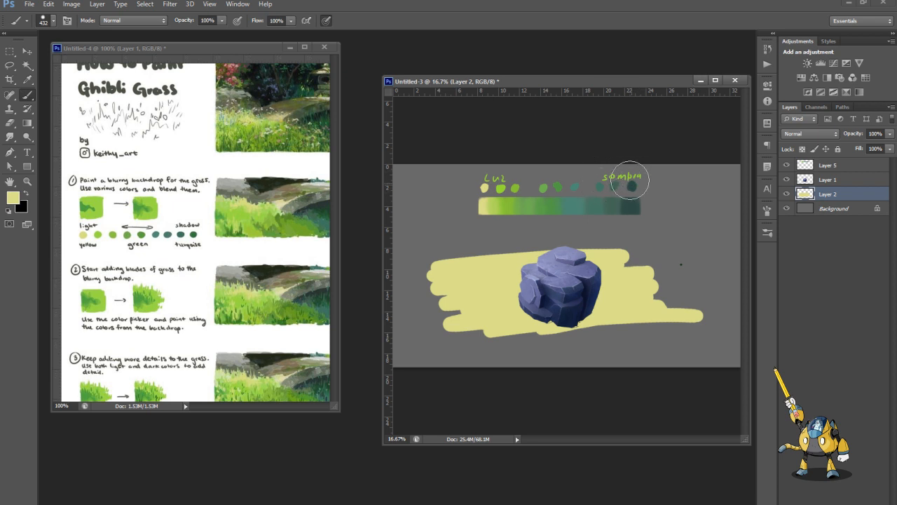
pyautogui.moveTo(528, 337)
pyautogui.mouseDown()
pyautogui.moveTo(690, 313)
pyautogui.moveTo(468, 331)
pyautogui.moveTo(649, 319)
pyautogui.moveTo(549, 332)
pyautogui.moveTo(647, 337)
pyautogui.moveTo(515, 330)
pyautogui.moveTo(511, 310)
pyautogui.moveTo(444, 296)
pyautogui.mouseUp()
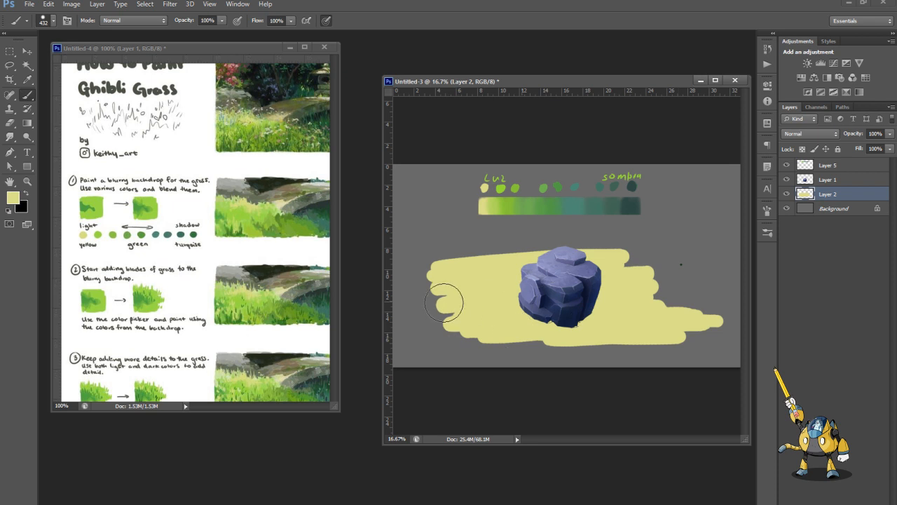
# Set the brush size to 129 px and paint thin pale yellow streaks at the ground patch's right edge
pyautogui.rightClick(641, 256)
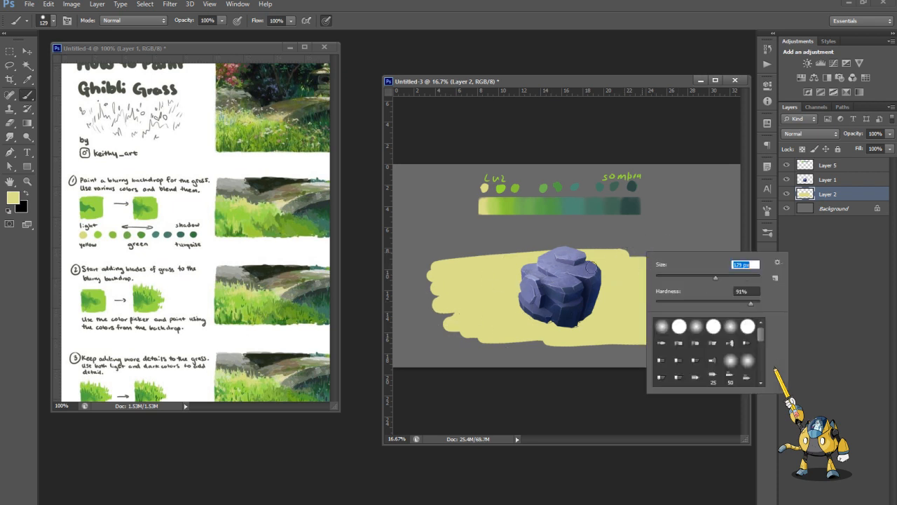
pyautogui.press('Return')
pyautogui.moveTo(650, 268)
pyautogui.mouseDown()
pyautogui.moveTo(693, 270)
pyautogui.moveTo(628, 304)
pyautogui.moveTo(651, 290)
pyautogui.mouseUp()
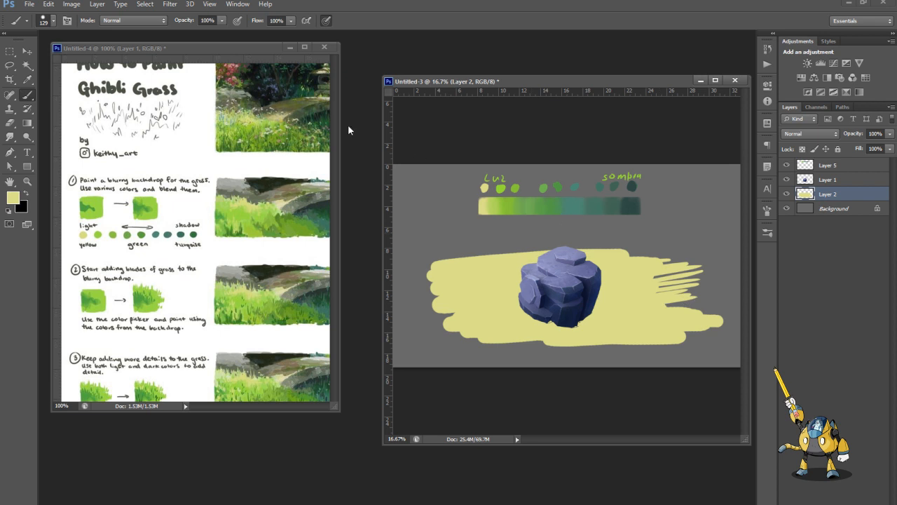
# Paint a bright green light-direction arrow above the ground with a 442 px brush at 5% hardness and 91% opacity
pyautogui.click(222, 21)
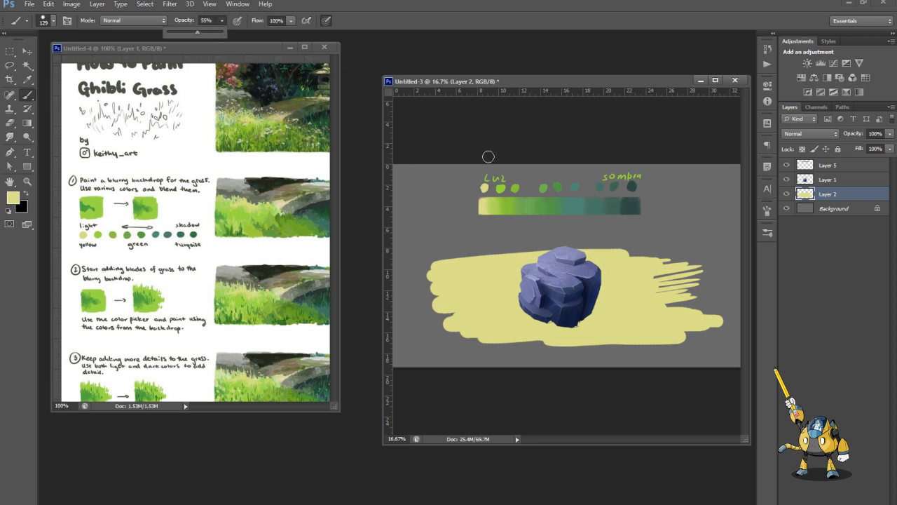
pyautogui.click(486, 281)
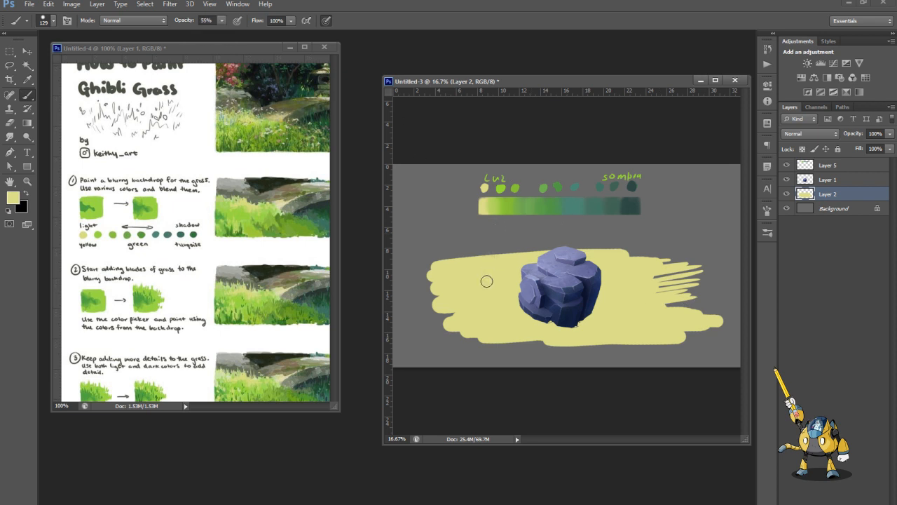
pyautogui.rightClick(504, 205)
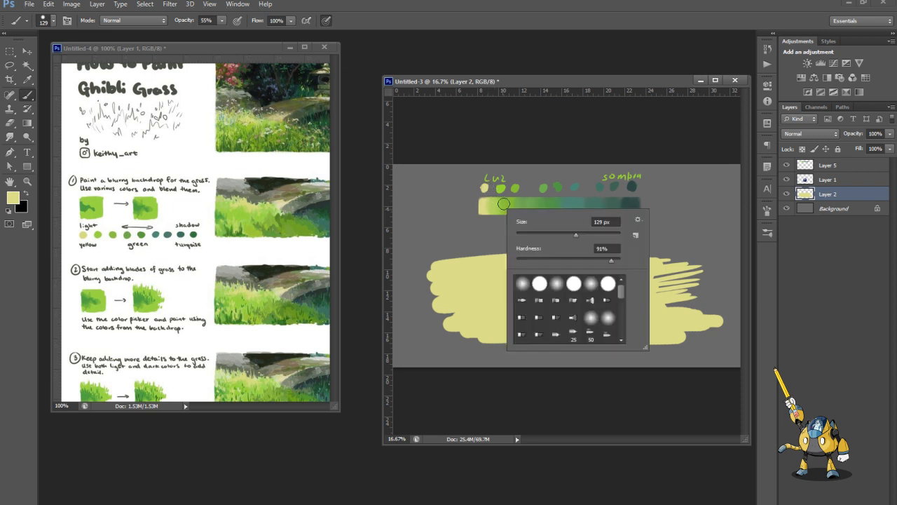
pyautogui.moveTo(550, 262); pyautogui.dragTo(522, 260)
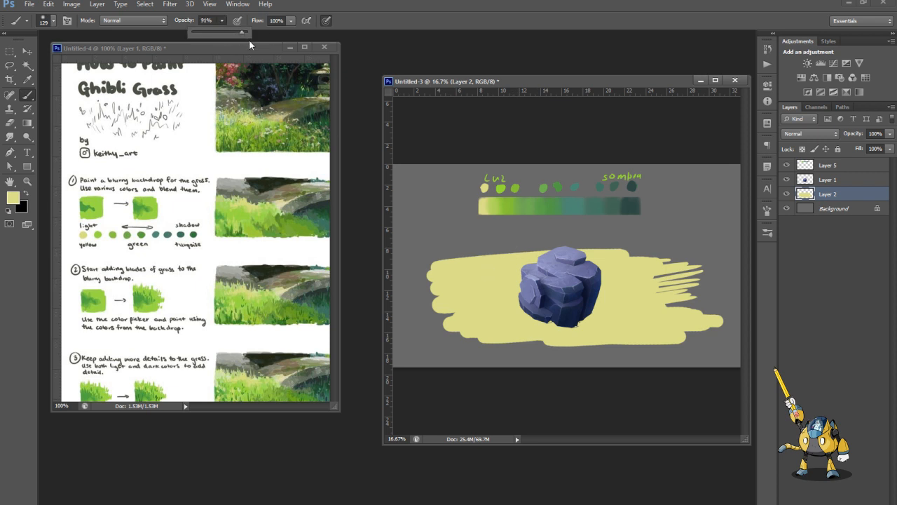
pyautogui.keyDown('alt'); pyautogui.click(500, 187); pyautogui.keyUp('alt')
pyautogui.rightClick(478, 269)
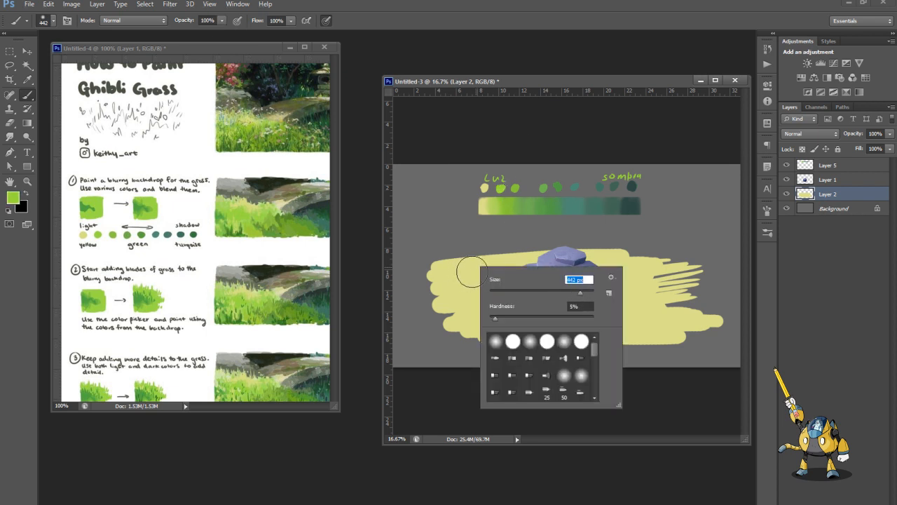
pyautogui.moveTo(707, 182); pyautogui.dragTo(676, 222)
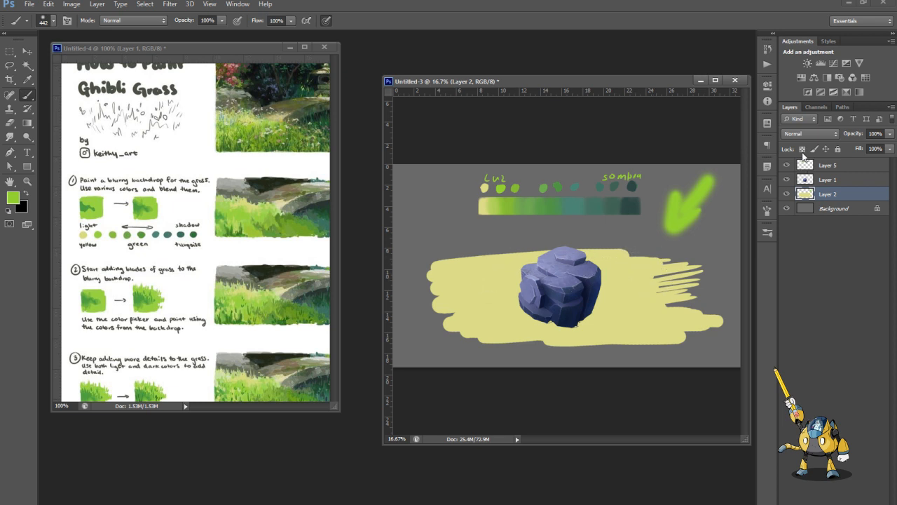
# Lock Layer 2's transparent pixels and paint bright green over the ground to the right of the rock
pyautogui.click(803, 149)
pyautogui.moveTo(630, 273)
pyautogui.mouseDown()
pyautogui.moveTo(695, 268)
pyautogui.moveTo(607, 293)
pyautogui.moveTo(711, 286)
pyautogui.moveTo(578, 319)
pyautogui.moveTo(687, 301)
pyautogui.moveTo(698, 307)
pyautogui.moveTo(651, 337)
pyautogui.mouseUp()
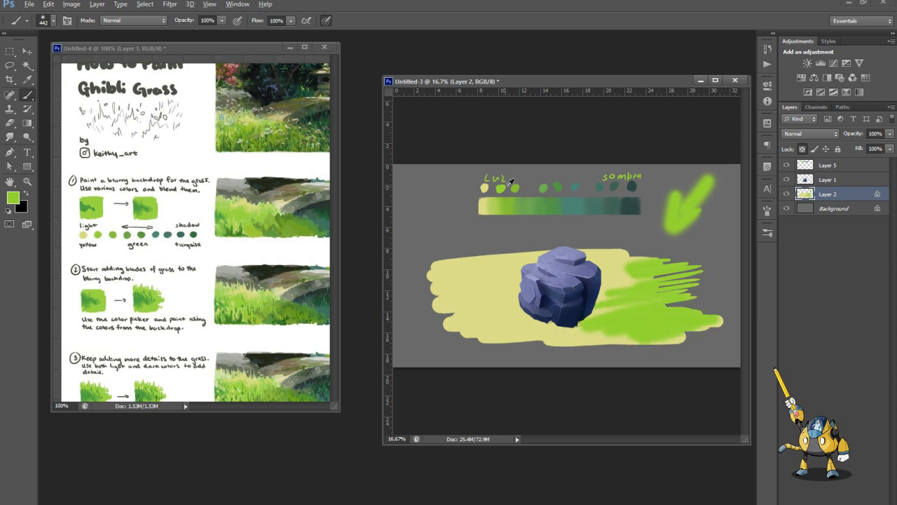
pyautogui.moveTo(637, 298)
pyautogui.mouseDown()
pyautogui.moveTo(602, 281)
pyautogui.moveTo(581, 326)
pyautogui.moveTo(552, 329)
pyautogui.moveTo(504, 303)
pyautogui.moveTo(517, 328)
pyautogui.moveTo(513, 291)
pyautogui.moveTo(543, 321)
pyautogui.moveTo(603, 295)
pyautogui.moveTo(635, 300)
pyautogui.moveTo(613, 277)
pyautogui.mouseUp()
# Sample green and teal shades from the palette strip and paint dark areas beside and behind the rock
pyautogui.keyDown('alt'); pyautogui.click(562, 203); pyautogui.keyUp('alt')
pyautogui.keyDown('alt'); pyautogui.click(601, 202); pyautogui.keyUp('alt')
pyautogui.moveTo(519, 291)
pyautogui.mouseDown()
pyautogui.moveTo(499, 299)
pyautogui.moveTo(490, 291)
pyautogui.moveTo(540, 322)
pyautogui.moveTo(557, 321)
pyautogui.moveTo(494, 307)
pyautogui.moveTo(557, 324)
pyautogui.moveTo(512, 312)
pyautogui.moveTo(481, 274)
pyautogui.moveTo(448, 270)
pyautogui.moveTo(546, 256)
pyautogui.moveTo(646, 265)
pyautogui.mouseUp()
pyautogui.keyDown('alt'); pyautogui.click(609, 205); pyautogui.keyUp('alt')
# Toggle Layer 5's visibility to check its contents and erase the stray dot beside the rock
pyautogui.click(786, 165)
pyautogui.click(787, 164)
pyautogui.click(820, 165)
pyautogui.press('e')
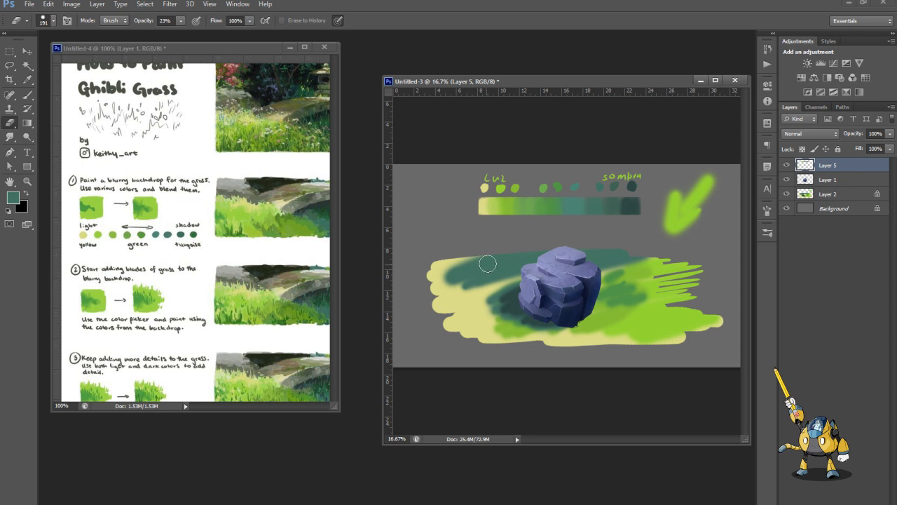
# Cover the rest of the Layer 2 ground with teal, mid green and bright green brush strokes
pyautogui.click(821, 194)
pyautogui.press('b')
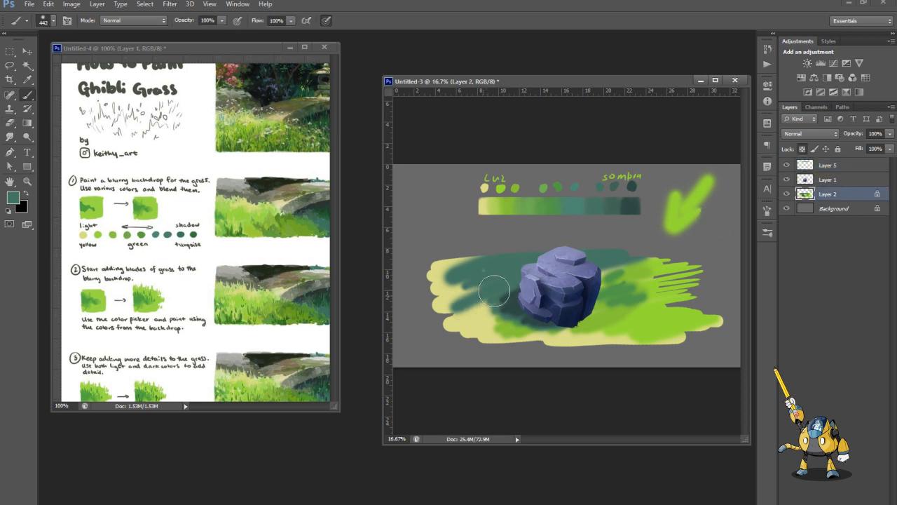
pyautogui.moveTo(495, 305)
pyautogui.mouseDown()
pyautogui.moveTo(532, 302)
pyautogui.moveTo(543, 314)
pyautogui.moveTo(477, 337)
pyautogui.moveTo(619, 315)
pyautogui.moveTo(705, 315)
pyautogui.moveTo(604, 339)
pyautogui.mouseUp()
pyautogui.moveTo(510, 285)
pyautogui.mouseDown()
pyautogui.moveTo(471, 293)
pyautogui.moveTo(496, 268)
pyautogui.moveTo(607, 248)
pyautogui.moveTo(555, 270)
pyautogui.moveTo(523, 301)
pyautogui.moveTo(522, 316)
pyautogui.moveTo(547, 337)
pyautogui.moveTo(609, 337)
pyautogui.moveTo(527, 344)
pyautogui.moveTo(730, 331)
pyautogui.moveTo(482, 334)
pyautogui.moveTo(529, 312)
pyautogui.moveTo(492, 285)
pyautogui.moveTo(459, 277)
pyautogui.moveTo(487, 255)
pyautogui.moveTo(508, 262)
pyautogui.moveTo(423, 283)
pyautogui.mouseUp()
pyautogui.keyDown('alt'); pyautogui.click(649, 279); pyautogui.keyUp('alt')
pyautogui.moveTo(569, 270)
pyautogui.mouseDown()
pyautogui.moveTo(433, 289)
pyautogui.moveTo(468, 290)
pyautogui.moveTo(445, 298)
pyautogui.moveTo(535, 267)
pyautogui.moveTo(433, 288)
pyautogui.moveTo(496, 306)
pyautogui.moveTo(472, 324)
pyautogui.moveTo(648, 321)
pyautogui.mouseUp()
# Set the brush to 0% hardness and 45% opacity, and blend sampled greens into the ground right of the rock
pyautogui.rightClick(519, 225)
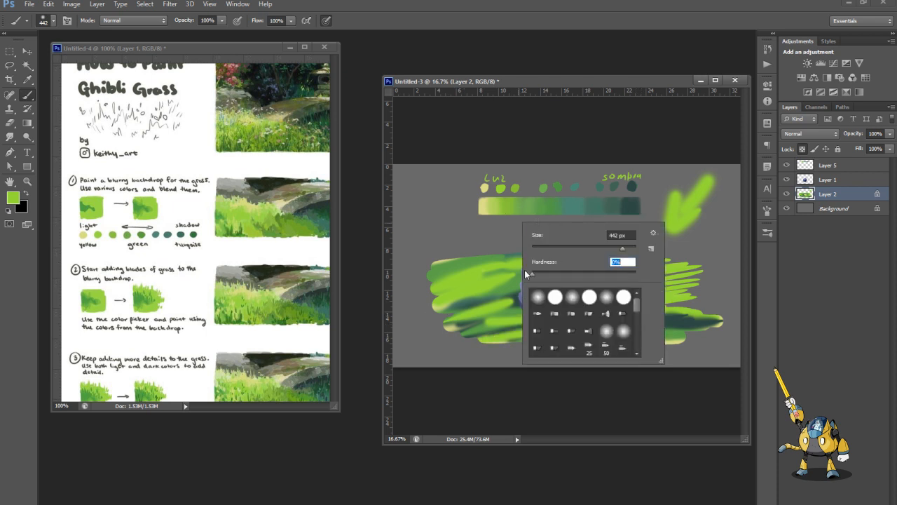
pyautogui.moveTo(222, 21); pyautogui.dragTo(217, 32)
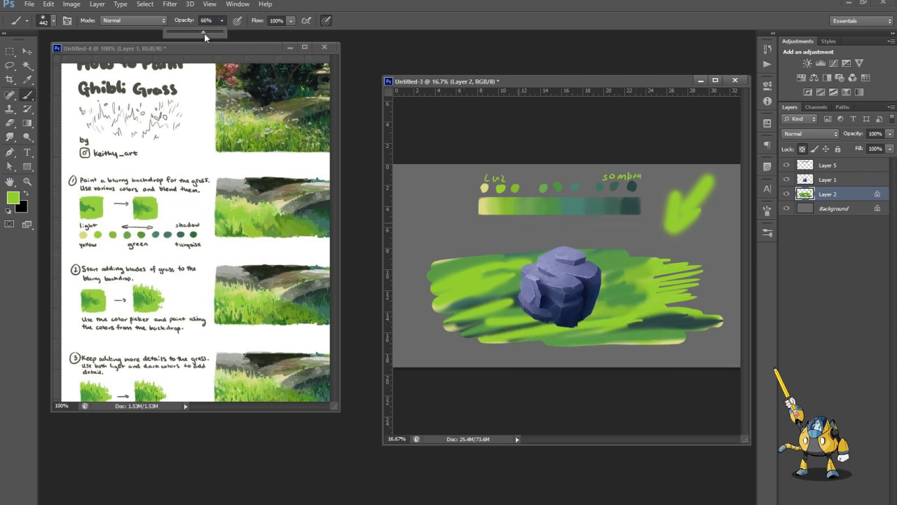
pyautogui.click(612, 239)
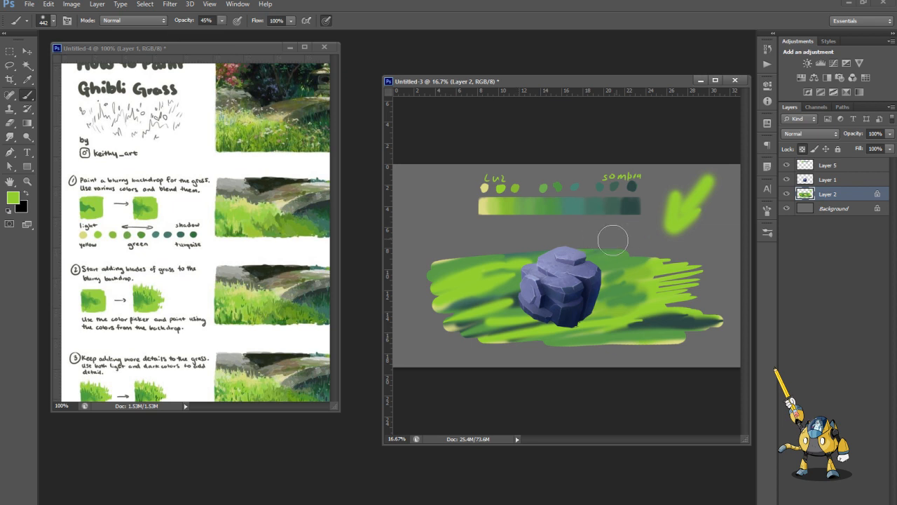
pyautogui.keyDown('alt'); pyautogui.click(631, 203); pyautogui.keyUp('alt')
pyautogui.keyDown('alt'); pyautogui.click(642, 270); pyautogui.keyUp('alt')
pyautogui.keyDown('alt'); pyautogui.click(615, 282); pyautogui.keyUp('alt')
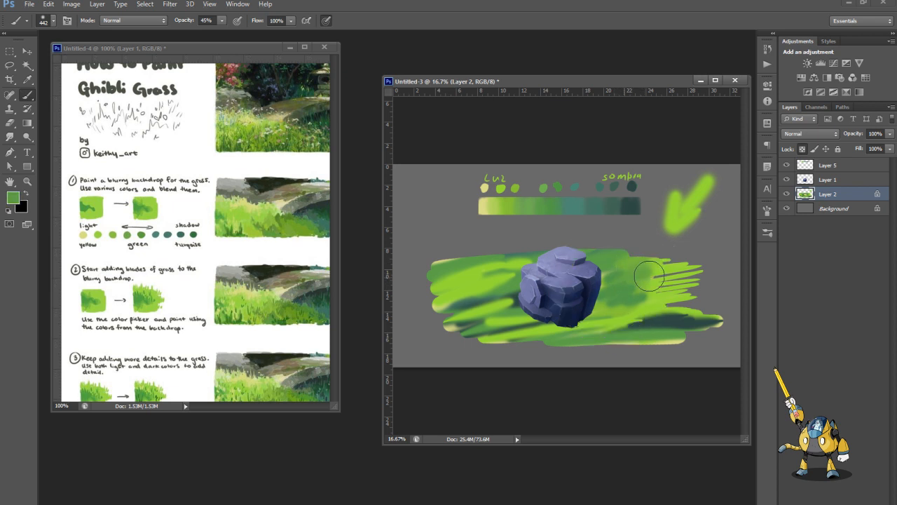
pyautogui.moveTo(644, 291); pyautogui.dragTo(674, 289)
# Blend sampled ground colors along the front of the patch and darken the area around the rock's base
pyautogui.keyDown('alt'); pyautogui.click(653, 323); pyautogui.keyUp('alt')
pyautogui.moveTo(644, 315)
pyautogui.mouseDown()
pyautogui.moveTo(678, 307)
pyautogui.moveTo(652, 327)
pyautogui.moveTo(672, 338)
pyautogui.moveTo(631, 351)
pyautogui.mouseUp()
pyautogui.keyDown('alt'); pyautogui.click(501, 325); pyautogui.keyUp('alt')
pyautogui.moveTo(508, 309)
pyautogui.mouseDown()
pyautogui.moveTo(510, 298)
pyautogui.moveTo(519, 329)
pyautogui.moveTo(575, 329)
pyautogui.moveTo(551, 296)
pyautogui.moveTo(557, 305)
pyautogui.moveTo(487, 302)
pyautogui.moveTo(515, 318)
pyautogui.moveTo(555, 315)
pyautogui.moveTo(505, 304)
pyautogui.moveTo(586, 322)
pyautogui.mouseUp()
# Unlock Layer 2's transparent pixels and paint soft dark teal along the ground's back edge, past its right end
pyautogui.keyDown('alt'); pyautogui.click(663, 318); pyautogui.keyUp('alt')
pyautogui.moveTo(440, 267)
pyautogui.mouseDown()
pyautogui.moveTo(501, 250)
pyautogui.moveTo(540, 252)
pyautogui.mouseUp()
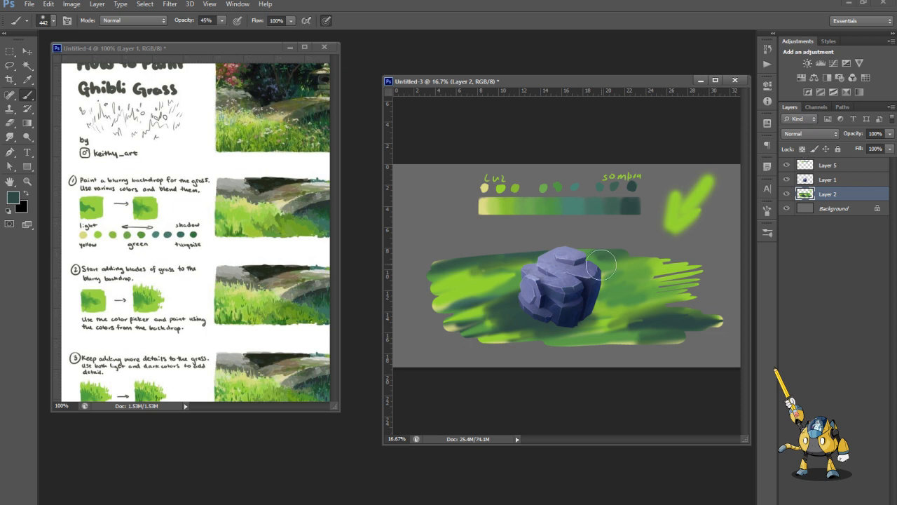
pyautogui.moveTo(640, 253)
pyautogui.mouseDown()
pyautogui.moveTo(653, 253)
pyautogui.moveTo(629, 261)
pyautogui.moveTo(701, 260)
pyautogui.moveTo(682, 273)
pyautogui.moveTo(722, 291)
pyautogui.mouseUp()
# Extend and soften the ground's left and front edges with greens sampled from the painting
pyautogui.keyDown('alt'); pyautogui.click(487, 266); pyautogui.keyUp('alt')
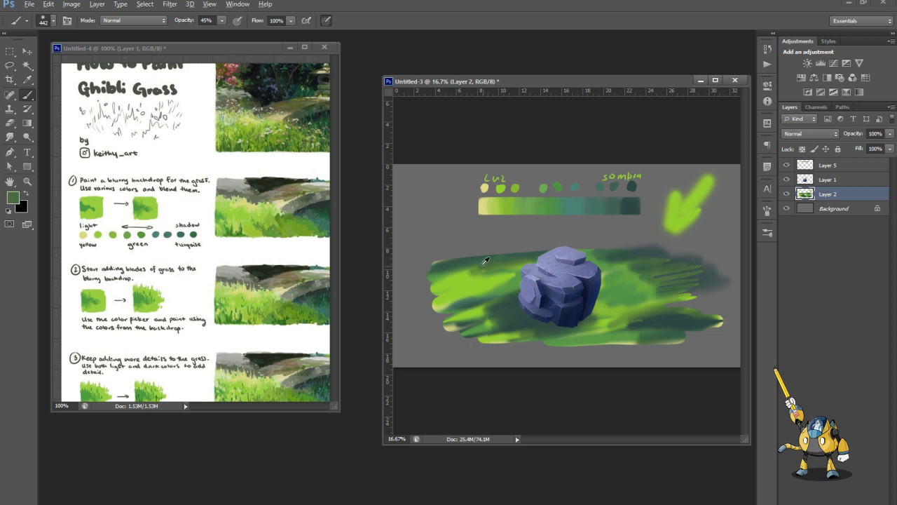
pyautogui.moveTo(470, 272)
pyautogui.mouseDown()
pyautogui.moveTo(414, 279)
pyautogui.moveTo(456, 290)
pyautogui.moveTo(415, 297)
pyautogui.moveTo(444, 306)
pyautogui.moveTo(449, 339)
pyautogui.moveTo(575, 345)
pyautogui.moveTo(624, 336)
pyautogui.moveTo(540, 349)
pyautogui.moveTo(701, 316)
pyautogui.moveTo(631, 317)
pyautogui.mouseUp()
pyautogui.keyDown('alt'); pyautogui.click(444, 306); pyautogui.keyUp('alt')
pyautogui.keyDown('alt'); pyautogui.click(603, 320); pyautogui.keyUp('alt')
pyautogui.keyDown('alt'); pyautogui.click(623, 273); pyautogui.keyUp('alt')
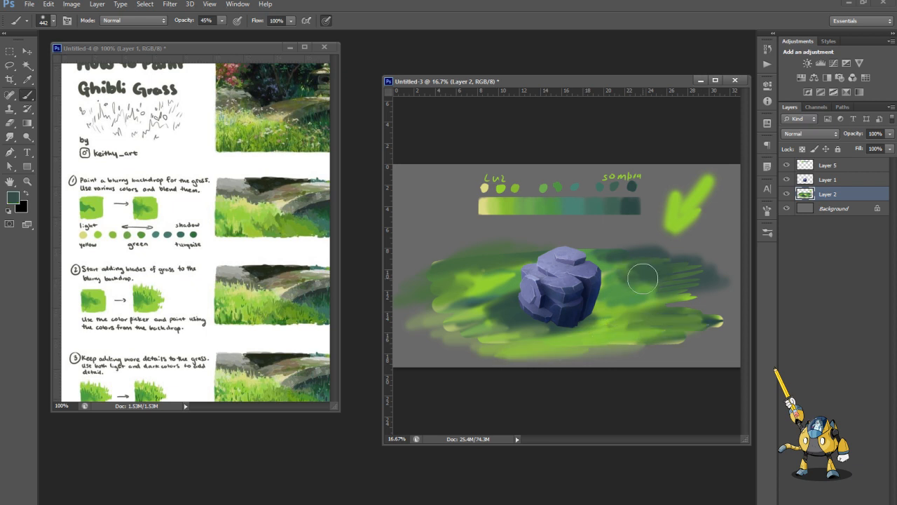
# Set the brush size to 360 px and paint short vertical strokes of sampled green on both sides of the rock
pyautogui.rightClick(578, 270)
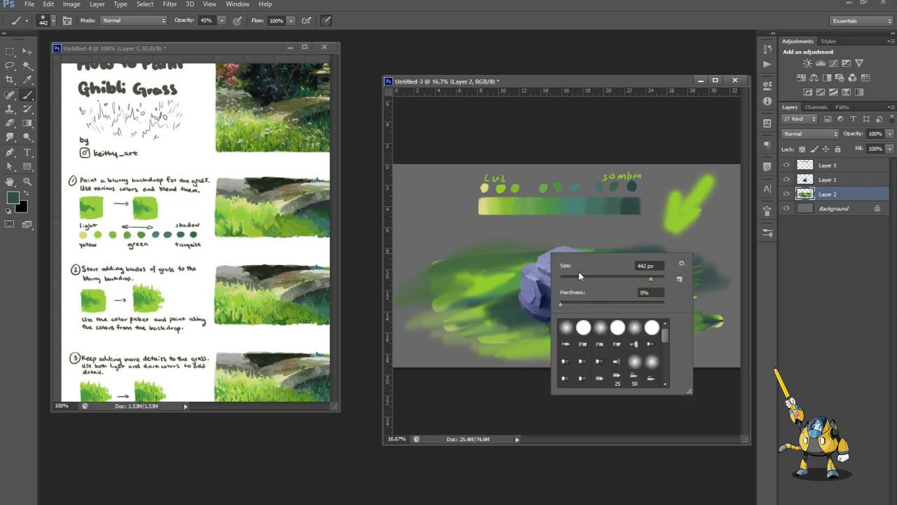
pyautogui.click(482, 274)
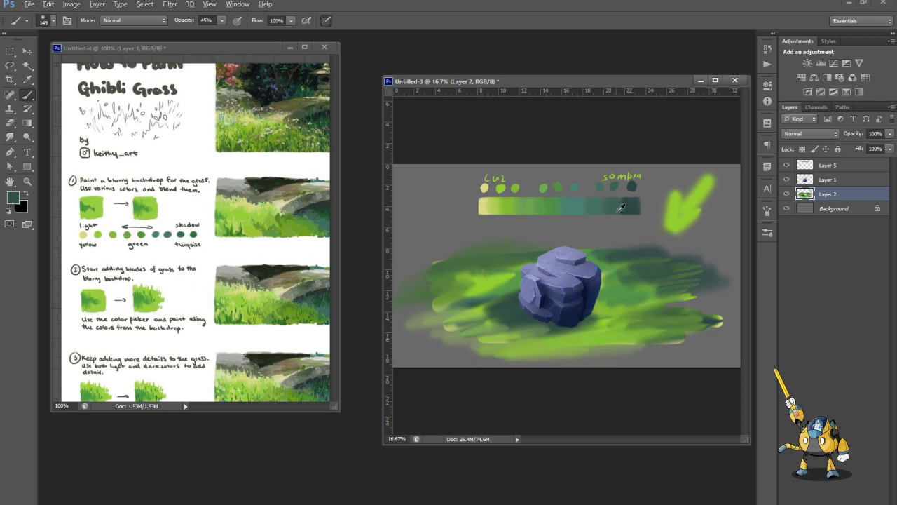
pyautogui.rightClick(641, 264)
pyautogui.moveTo(670, 288); pyautogui.dragTo(667, 302)
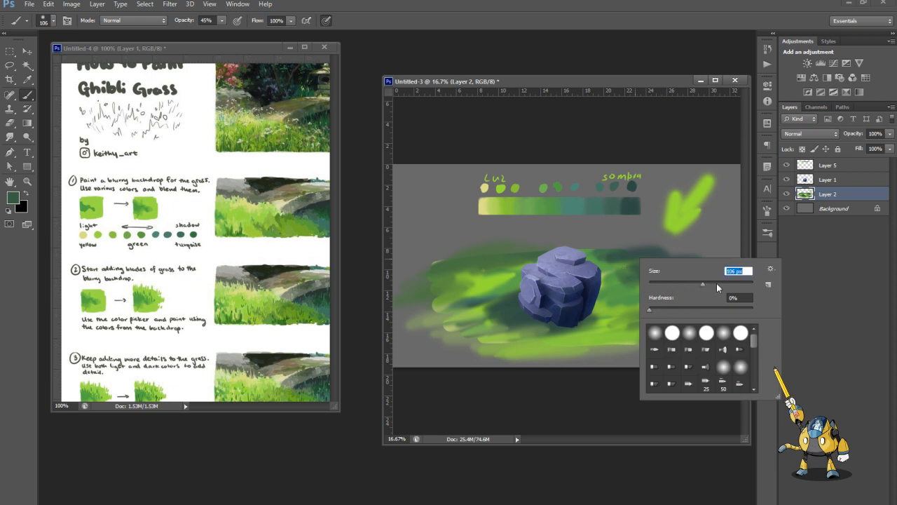
pyautogui.click(630, 269)
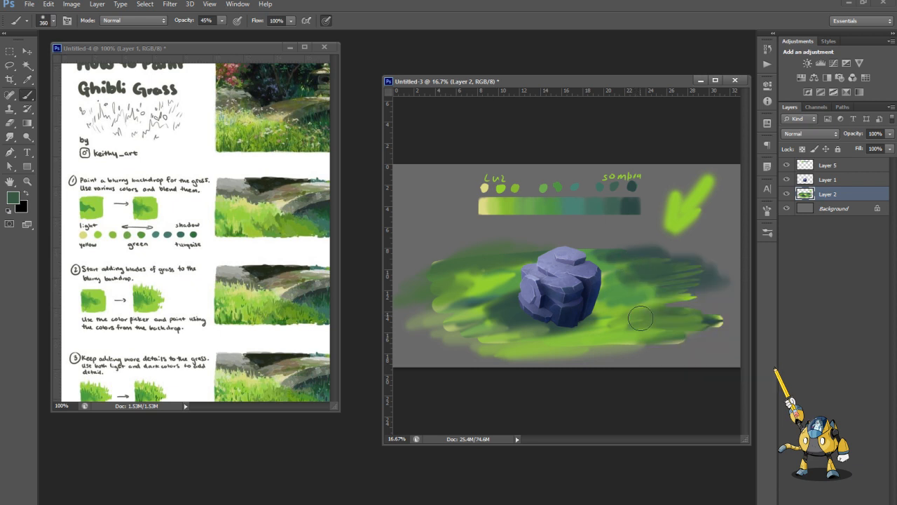
pyautogui.moveTo(644, 269)
pyautogui.mouseDown()
pyautogui.moveTo(644, 313)
pyautogui.moveTo(630, 332)
pyautogui.moveTo(647, 306)
pyautogui.moveTo(669, 337)
pyautogui.moveTo(679, 326)
pyautogui.moveTo(676, 339)
pyautogui.moveTo(602, 321)
pyautogui.moveTo(592, 335)
pyautogui.moveTo(571, 337)
pyautogui.mouseUp()
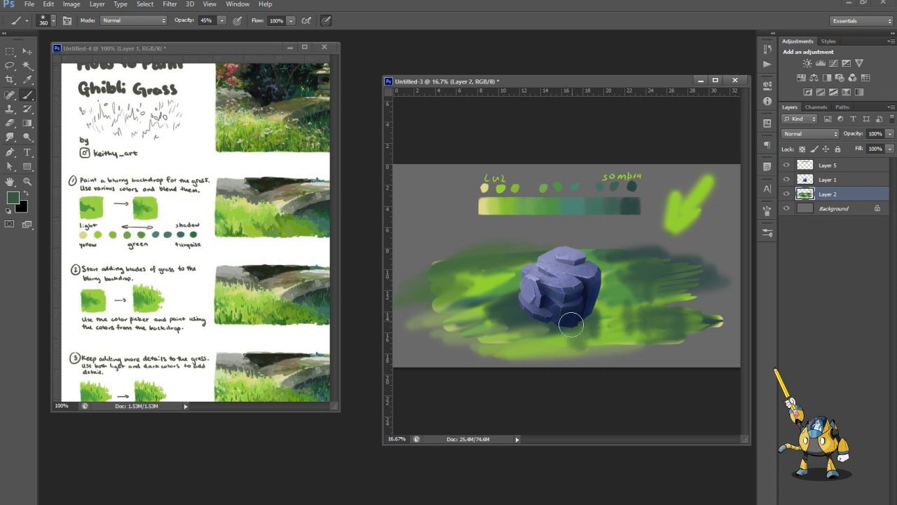
pyautogui.moveTo(477, 296)
pyautogui.mouseDown()
pyautogui.moveTo(484, 267)
pyautogui.moveTo(497, 283)
pyautogui.moveTo(495, 318)
pyautogui.moveTo(503, 309)
pyautogui.moveTo(514, 339)
pyautogui.moveTo(529, 326)
pyautogui.moveTo(491, 333)
pyautogui.moveTo(457, 326)
pyautogui.mouseUp()
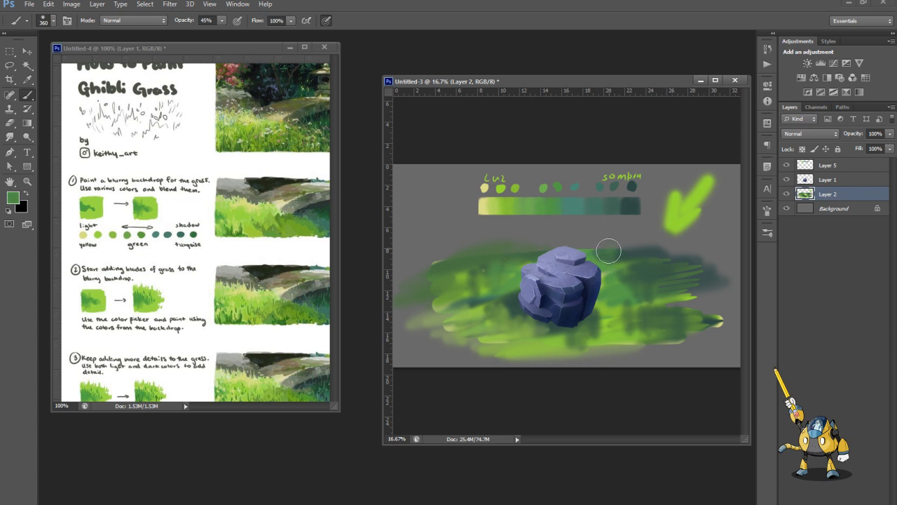
# Blend sampled dark teal and lighter green into the ground right of the rock with vertical strokes
pyautogui.keyDown('alt'); pyautogui.click(680, 253); pyautogui.keyUp('alt')
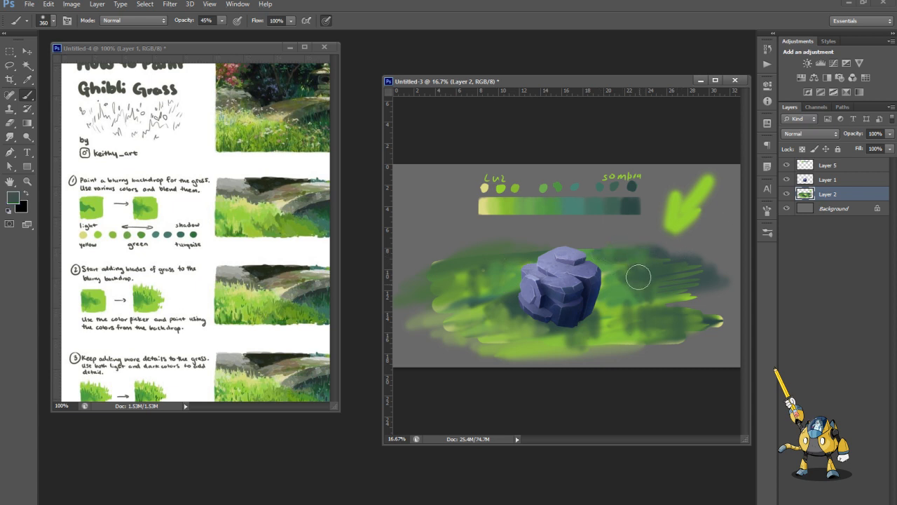
pyautogui.moveTo(640, 307)
pyautogui.mouseDown()
pyautogui.moveTo(614, 329)
pyautogui.moveTo(600, 304)
pyautogui.moveTo(580, 345)
pyautogui.moveTo(615, 276)
pyautogui.moveTo(625, 288)
pyautogui.moveTo(637, 262)
pyautogui.moveTo(667, 277)
pyautogui.moveTo(679, 269)
pyautogui.moveTo(680, 285)
pyautogui.moveTo(625, 255)
pyautogui.moveTo(621, 280)
pyautogui.moveTo(614, 247)
pyautogui.moveTo(587, 279)
pyautogui.mouseUp()
pyautogui.keyDown('alt'); pyautogui.click(615, 327); pyautogui.keyUp('alt')
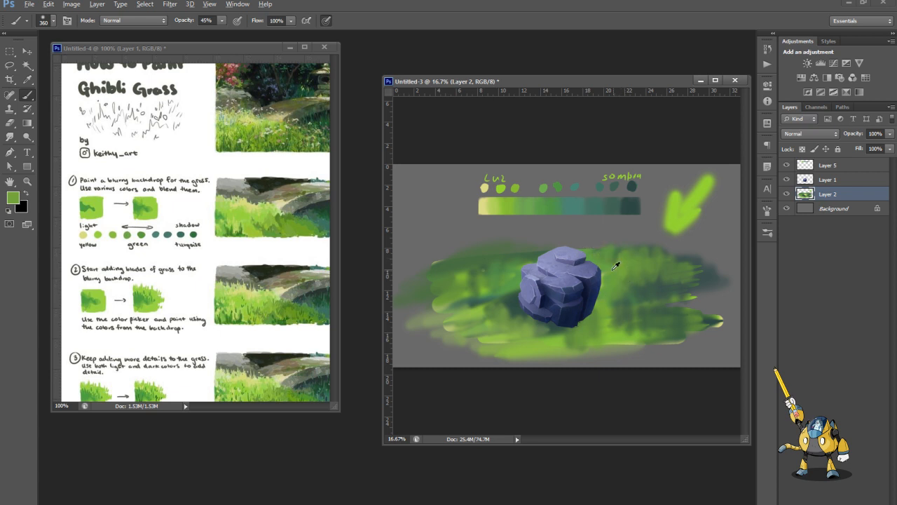
# Enlarge the brush to 494 px and blend sampled teal and dark green over the ground left of the rock
pyautogui.keyDown('alt'); pyautogui.click(514, 303); pyautogui.keyUp('alt')
pyautogui.moveTo(477, 303)
pyautogui.mouseDown()
pyautogui.moveTo(457, 309)
pyautogui.moveTo(445, 275)
pyautogui.moveTo(468, 280)
pyautogui.moveTo(469, 295)
pyautogui.moveTo(490, 307)
pyautogui.moveTo(510, 281)
pyautogui.moveTo(517, 308)
pyautogui.moveTo(500, 334)
pyautogui.moveTo(523, 338)
pyautogui.moveTo(516, 325)
pyautogui.moveTo(473, 331)
pyautogui.moveTo(496, 292)
pyautogui.moveTo(517, 303)
pyautogui.mouseUp()
pyautogui.rightClick(471, 279)
pyautogui.keyDown('alt'); pyautogui.click(509, 326); pyautogui.keyUp('alt')
pyautogui.keyDown('alt'); pyautogui.click(495, 304); pyautogui.keyUp('alt')
pyautogui.keyDown('alt'); pyautogui.click(568, 205); pyautogui.keyUp('alt')
pyautogui.keyDown('alt'); pyautogui.click(503, 313); pyautogui.keyUp('alt')
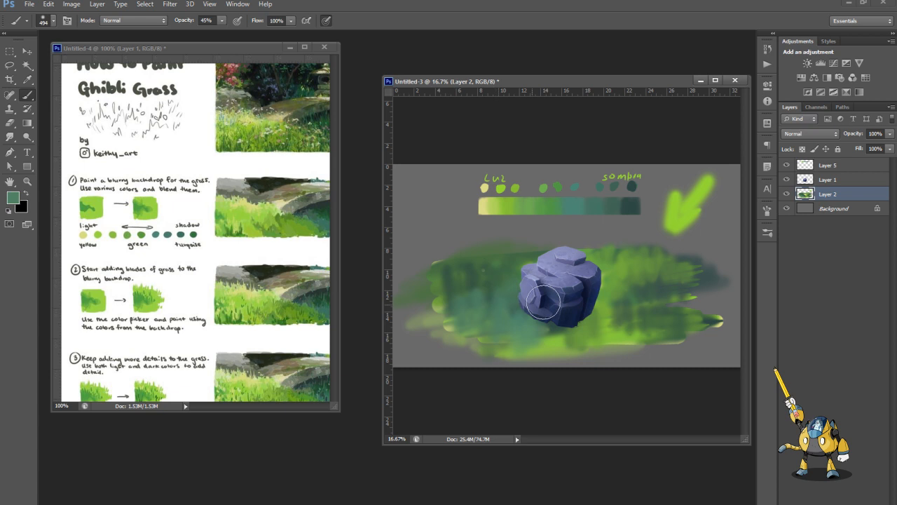
# Set the brush to 123 px at 74% opacity and paint short strokes of sampled dark greens on the ground right of the rock
pyautogui.rightClick(654, 269)
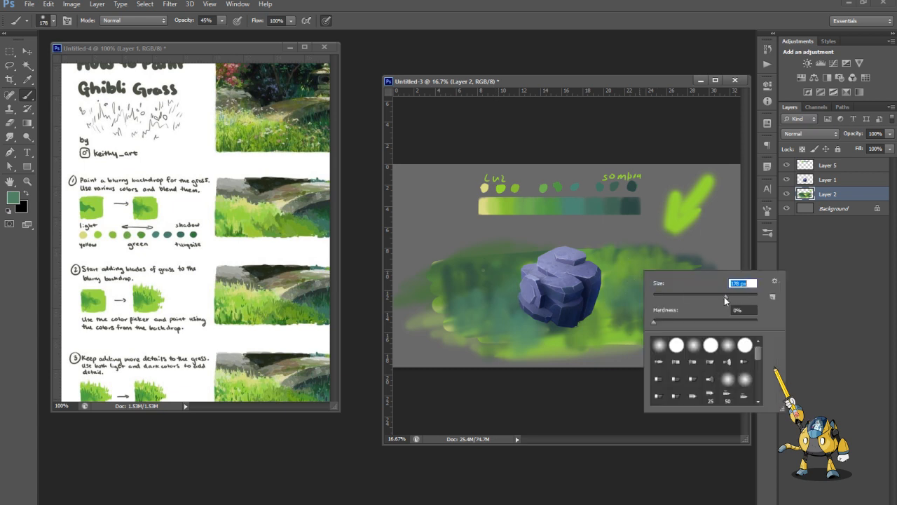
pyautogui.click(222, 20)
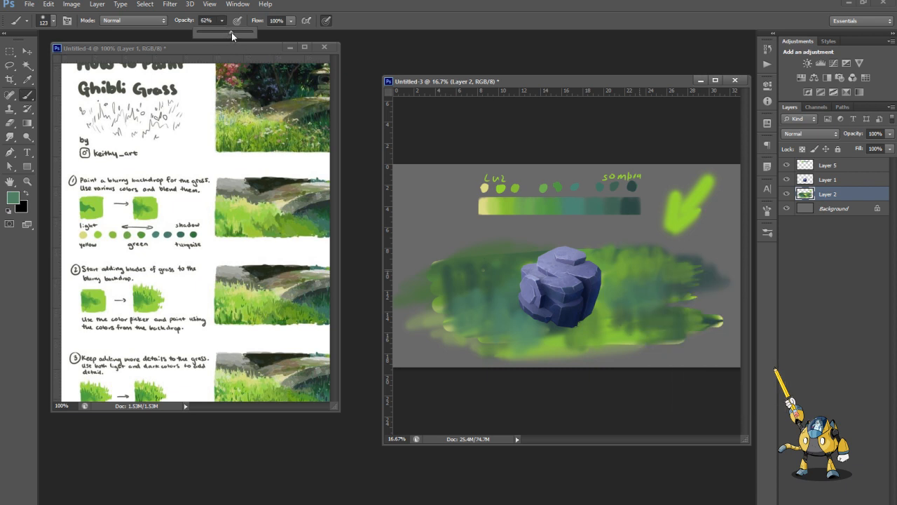
pyautogui.keyDown('alt'); pyautogui.click(498, 276); pyautogui.keyUp('alt')
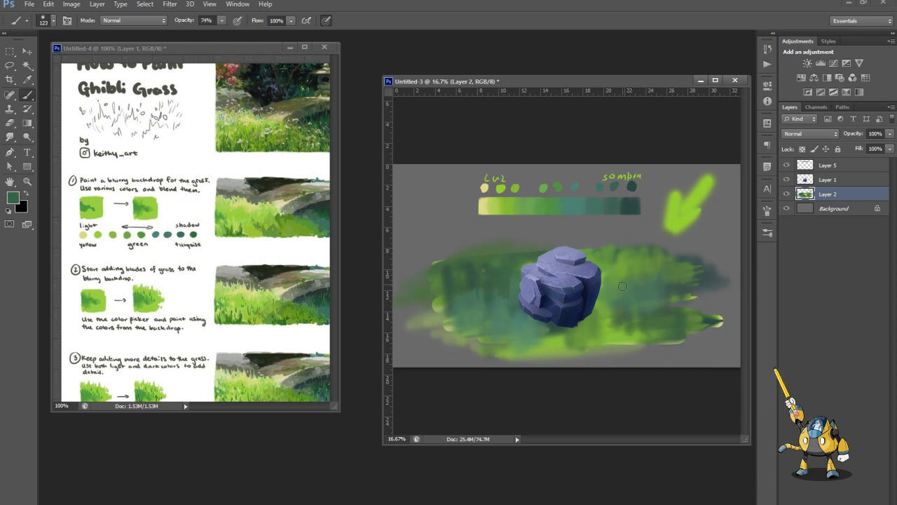
pyautogui.keyDown('alt'); pyautogui.click(636, 289); pyautogui.keyUp('alt')
pyautogui.keyDown('alt'); pyautogui.click(687, 287); pyautogui.keyUp('alt')
# Following the reference, paint upright strokes of sampled light green in front of the rock with a 199 px brush
pyautogui.click(248, 215)
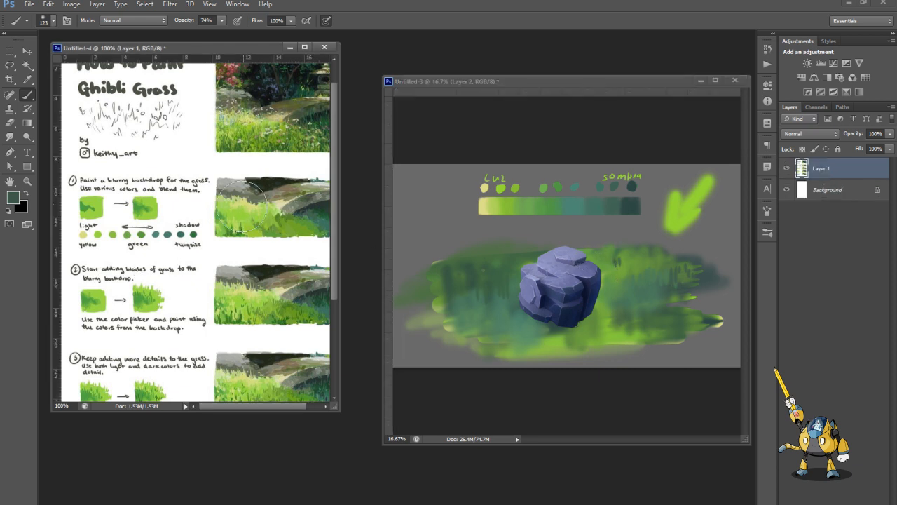
pyautogui.keyDown('alt'); pyautogui.click(525, 270); pyautogui.keyUp('alt')
pyautogui.keyDown('alt'); pyautogui.click(496, 283); pyautogui.keyUp('alt')
pyautogui.keyDown('alt'); pyautogui.click(553, 342); pyautogui.keyUp('alt')
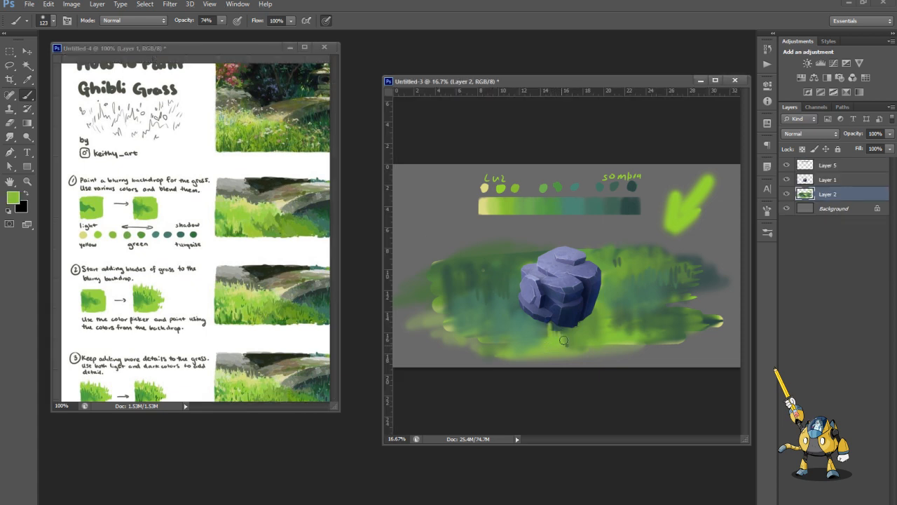
pyautogui.rightClick(563, 346)
pyautogui.moveTo(632, 367); pyautogui.dragTo(652, 369)
pyautogui.moveTo(528, 332)
pyautogui.mouseDown()
pyautogui.moveTo(536, 349)
pyautogui.moveTo(534, 329)
pyautogui.moveTo(517, 351)
pyautogui.moveTo(505, 328)
pyautogui.moveTo(524, 315)
pyautogui.moveTo(545, 325)
pyautogui.mouseUp()
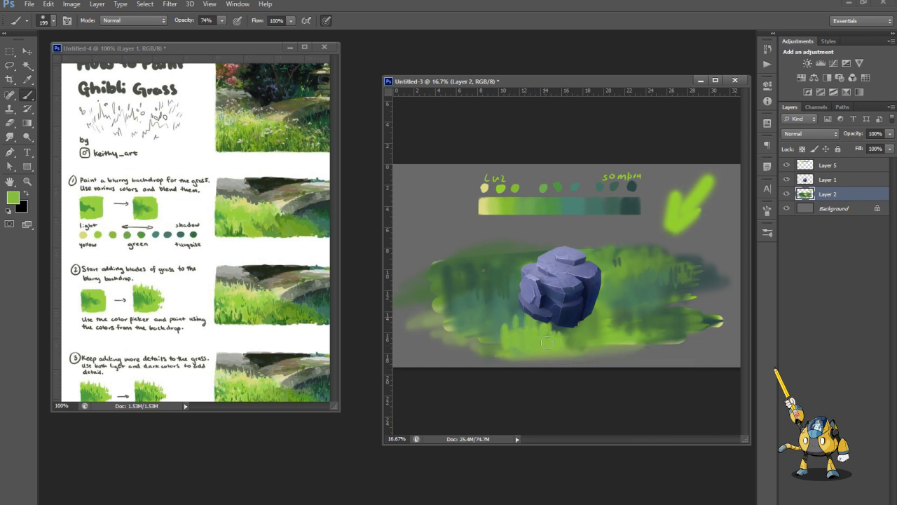
# Sample the palette's dark teal and darken the ground left of the rock with a 1289 px soft brush
pyautogui.keyDown('alt'); pyautogui.click(489, 274); pyautogui.keyUp('alt')
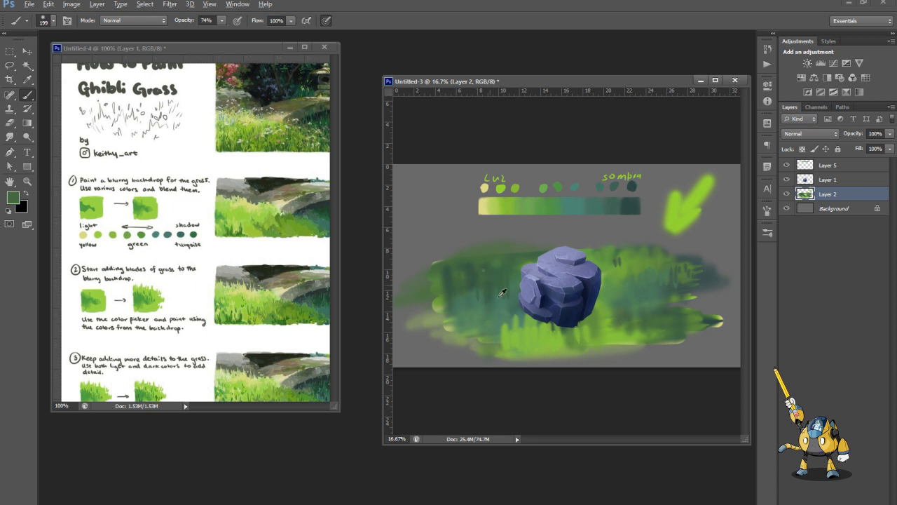
pyautogui.keyDown('alt'); pyautogui.click(631, 204); pyautogui.keyUp('alt')
pyautogui.moveTo(522, 298)
pyautogui.mouseDown()
pyautogui.moveTo(520, 324)
pyautogui.moveTo(544, 326)
pyautogui.mouseUp()
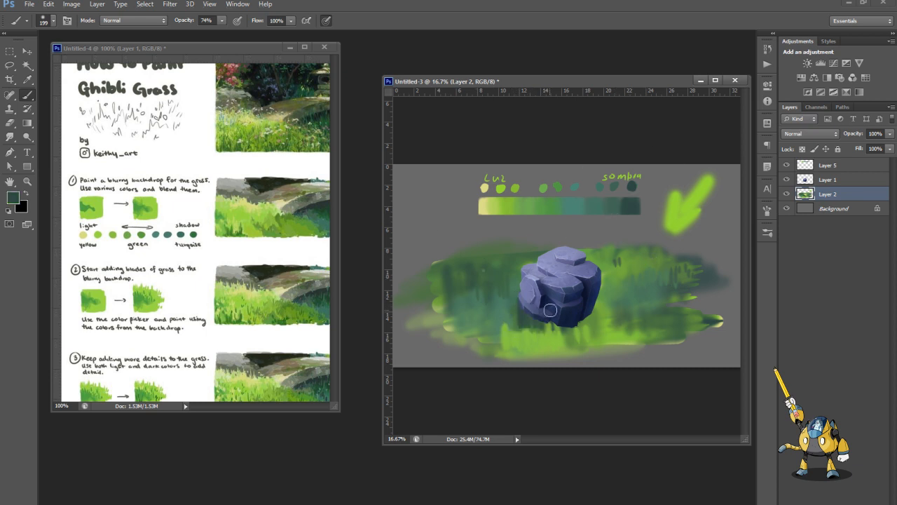
pyautogui.rightClick(505, 319)
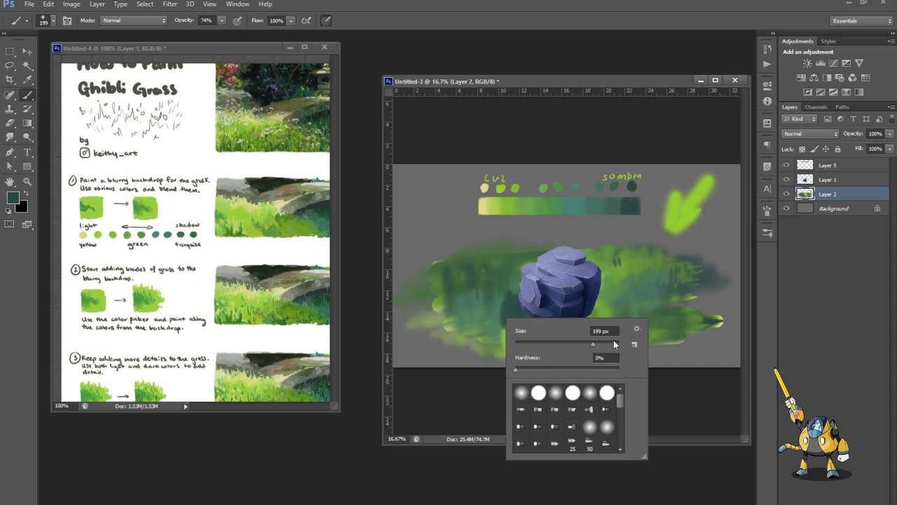
pyautogui.moveTo(489, 314)
pyautogui.mouseDown()
pyautogui.moveTo(470, 292)
pyautogui.moveTo(446, 337)
pyautogui.mouseUp()
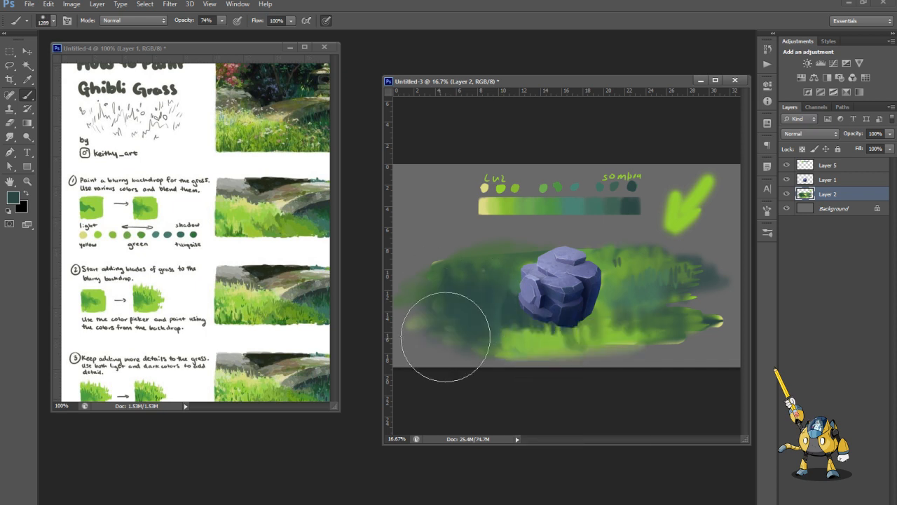
# Blend a soft patch of sampled mid green into the ground left of the rock and resample the dark green beside it
pyautogui.keyDown('alt'); pyautogui.click(619, 263); pyautogui.keyUp('alt')
pyautogui.moveTo(506, 302)
pyautogui.mouseDown()
pyautogui.moveTo(459, 288)
pyautogui.moveTo(463, 307)
pyautogui.moveTo(445, 291)
pyautogui.mouseUp()
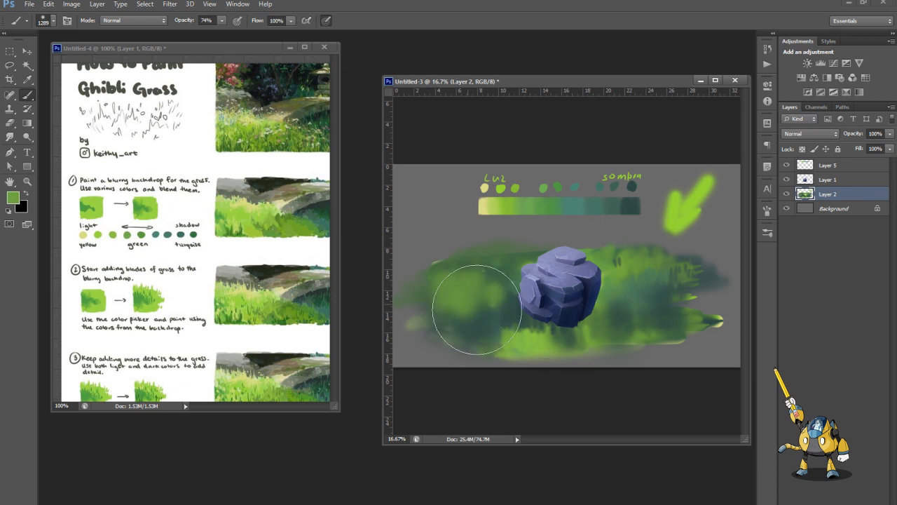
pyautogui.keyDown('alt'); pyautogui.click(519, 307); pyautogui.keyUp('alt')
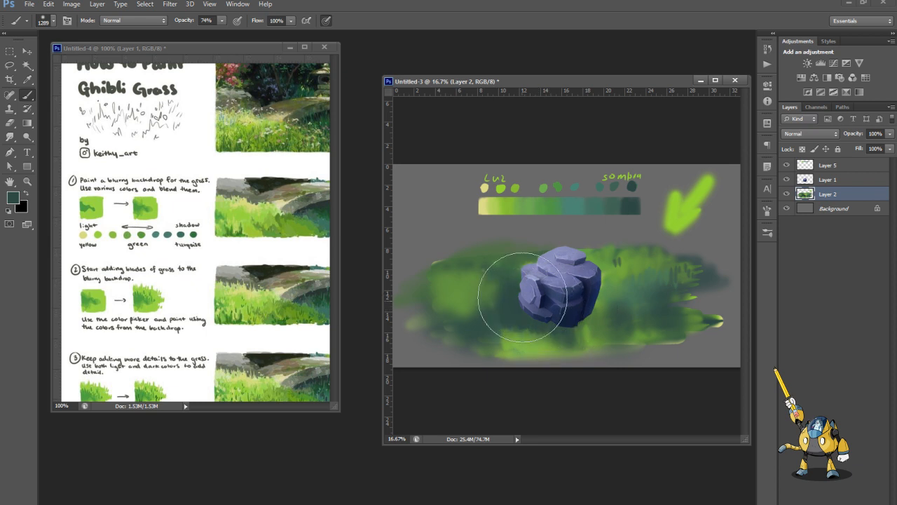
# Choose a darker teal and paint a contact shadow with short blade strokes around the rock's base with a 114 px brush
pyautogui.click(15, 200)
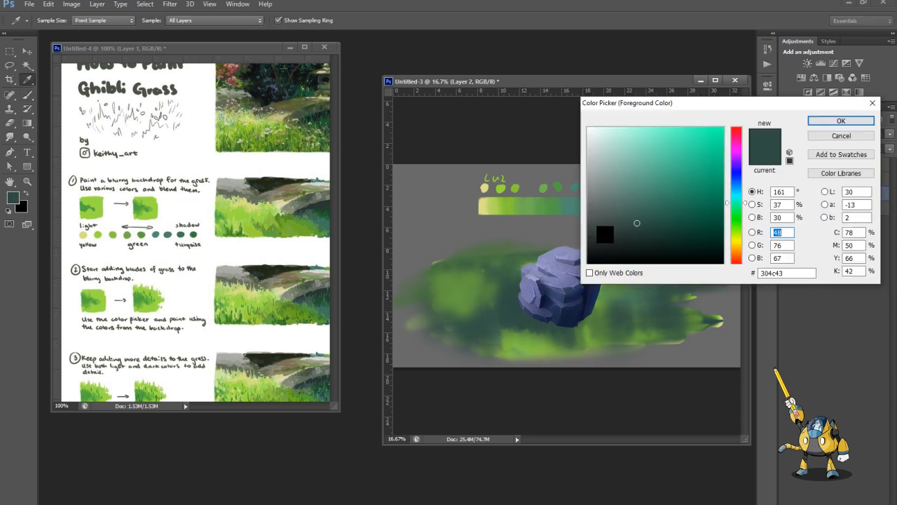
pyautogui.click(639, 244)
pyautogui.click(841, 121)
pyautogui.press('b')
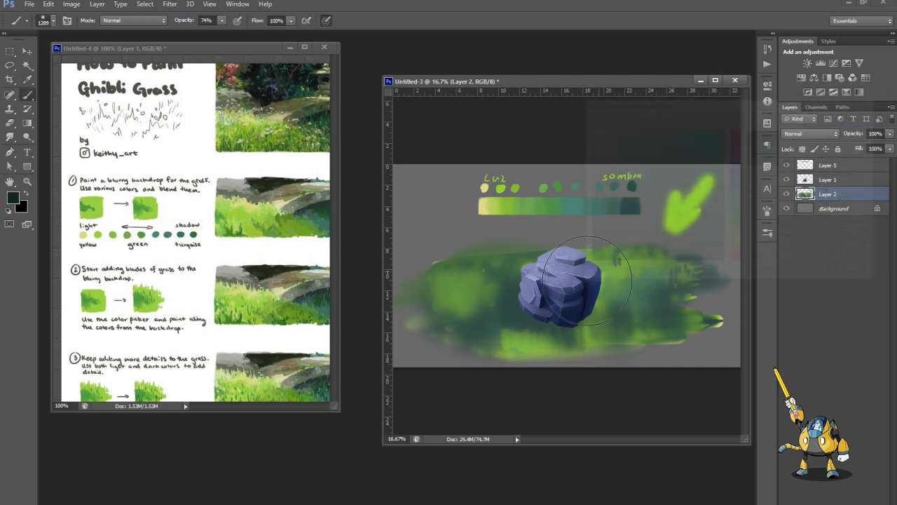
pyautogui.rightClick(599, 280)
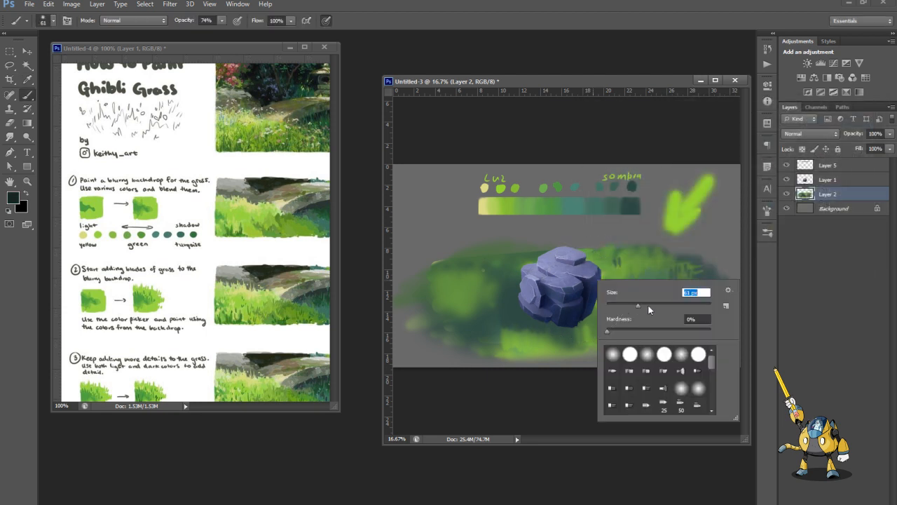
pyautogui.press('Return')
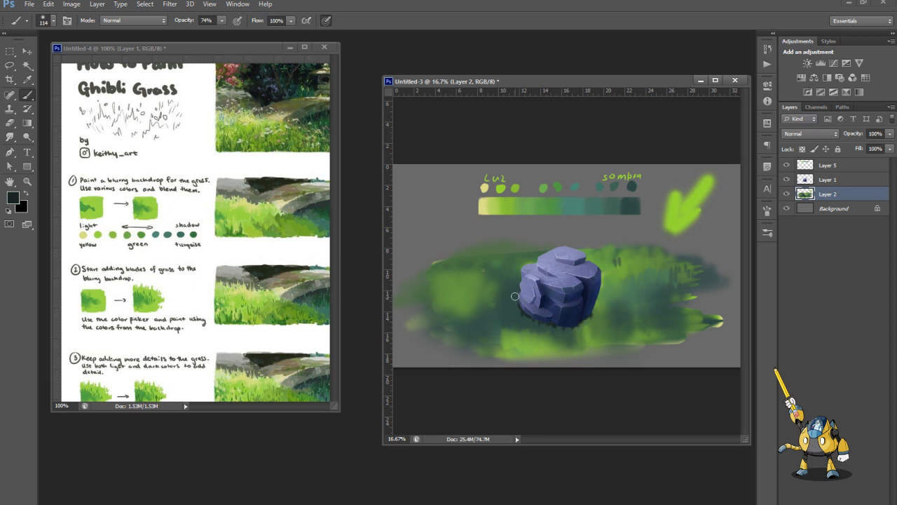
# Sample the palette's pale yellow and set the brush to 27 px at 95% opacity for fine grass blades
pyautogui.click(140, 298)
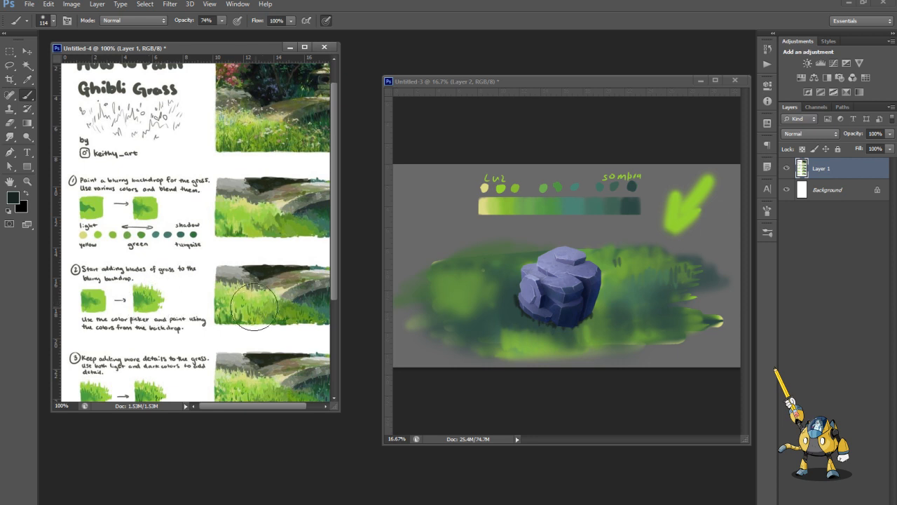
pyautogui.keyDown('alt'); pyautogui.click(487, 207); pyautogui.keyUp('alt')
pyautogui.click(222, 22)
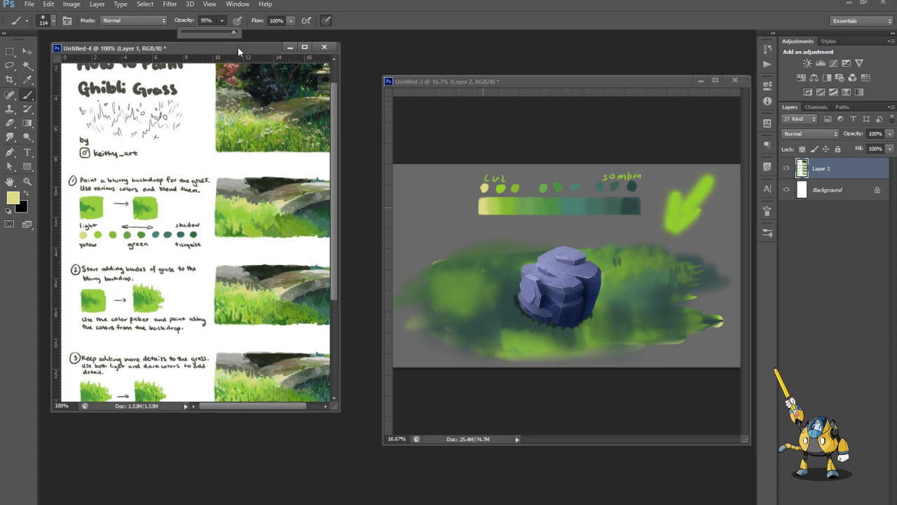
pyautogui.rightClick(483, 252)
pyautogui.write('27')
pyautogui.press('Return')
pyautogui.moveTo(470, 299); pyautogui.dragTo(468, 271)
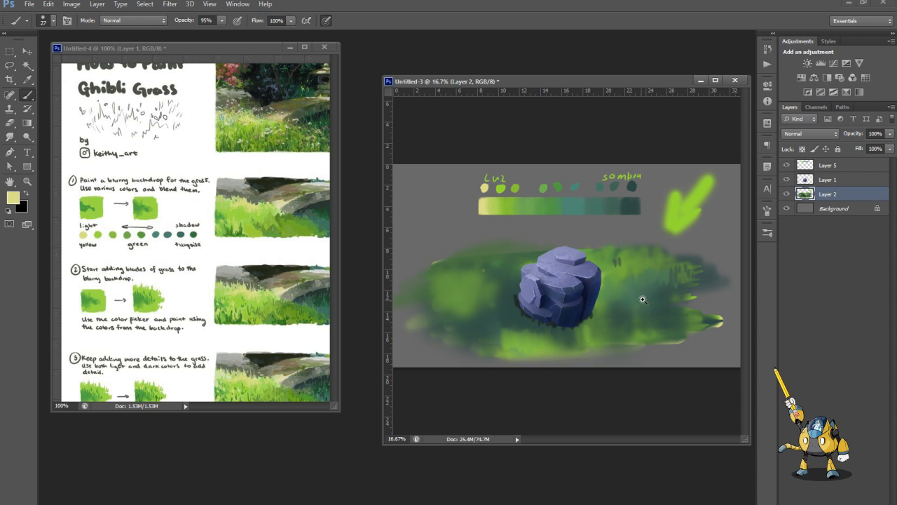
# Set the brush to 39 px and paint small grass blades on the ground right of the rock with sampled greens and teals
pyautogui.scroll(1, 642, 300)
pyautogui.rightClick(653, 262)
pyautogui.moveTo(675, 286)
pyautogui.mouseDown()
pyautogui.moveTo(682, 287)
pyautogui.moveTo(635, 255)
pyautogui.mouseUp()
pyautogui.press('Return')
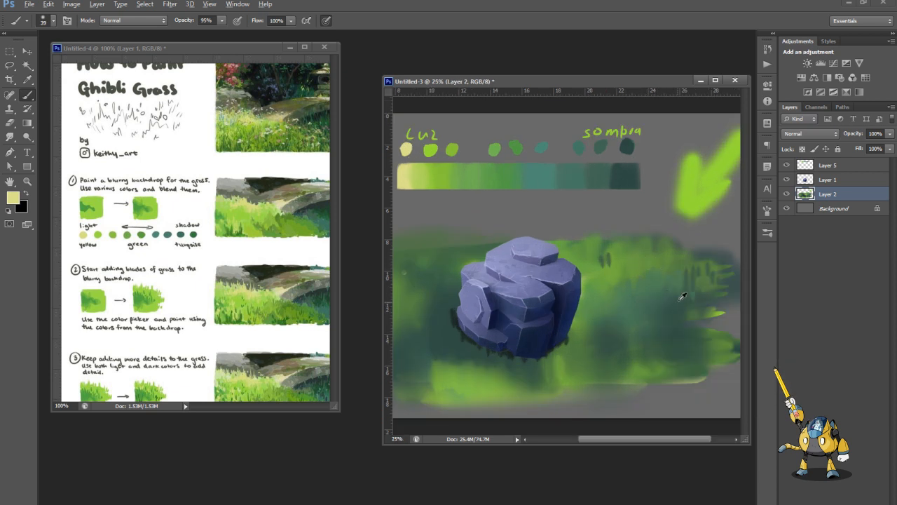
pyautogui.keyDown('alt'); pyautogui.click(654, 274); pyautogui.keyUp('alt')
pyautogui.scroll(1, 619, 285)
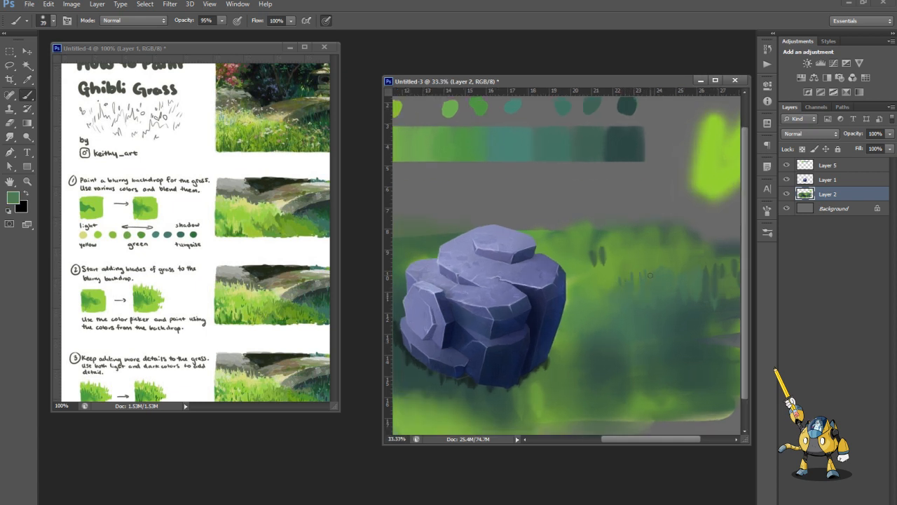
pyautogui.scroll(-1, 650, 275)
# Add a new empty layer directly above the rock's Layer 1
pyautogui.click(827, 179)
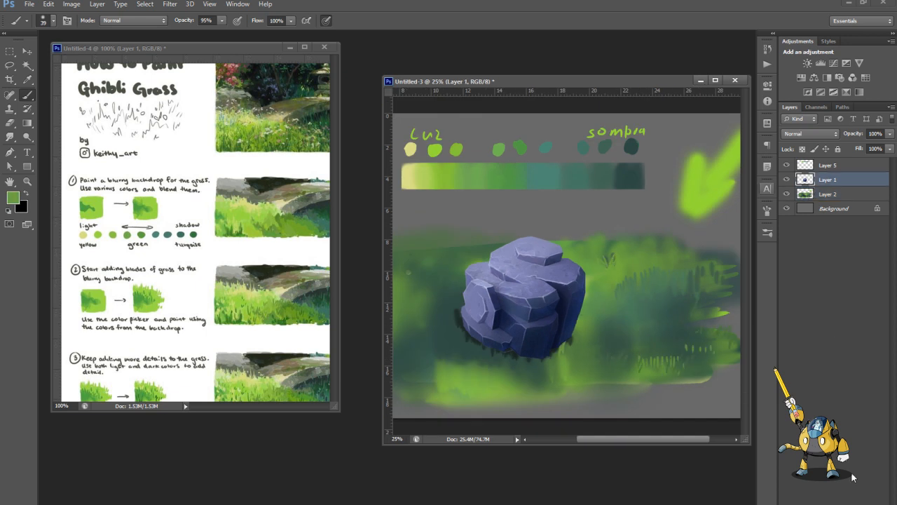
pyautogui.click(814, 166)
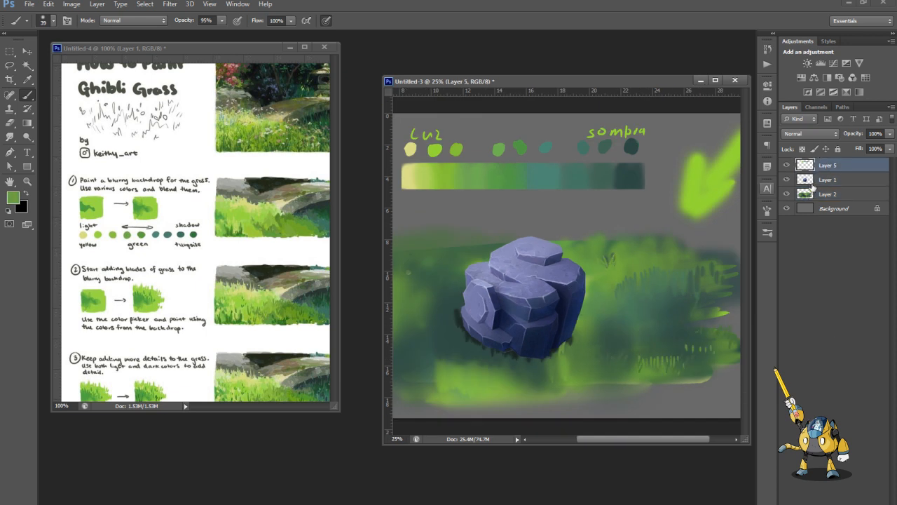
pyautogui.click(809, 194)
pyautogui.click(814, 179)
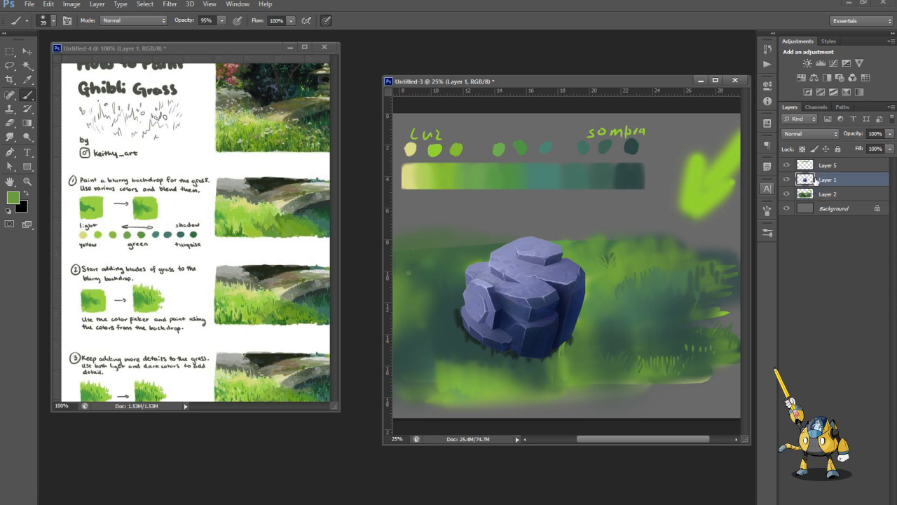
pyautogui.hotkey('ctrl', 'shift', 'alt', 'n')
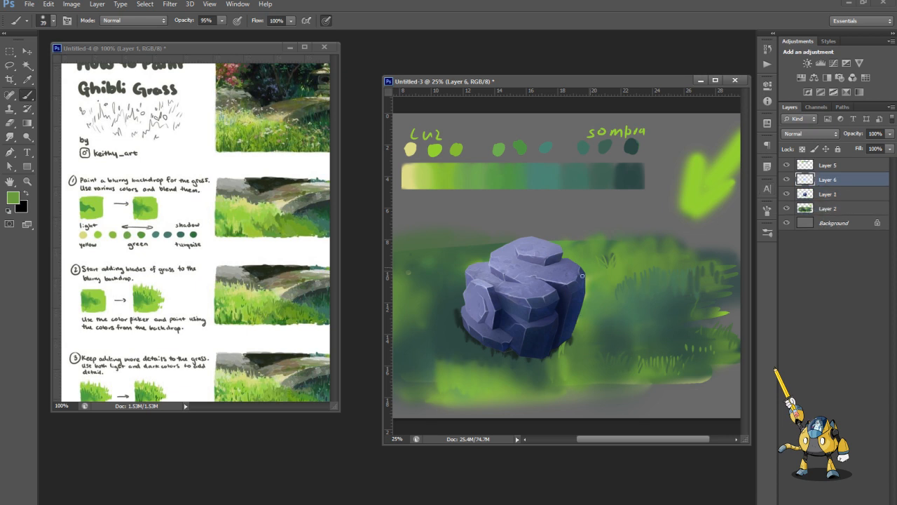
# Paint rows of fine grass blades in front of the rock's base on Layer 6, using greens sampled from the ground
pyautogui.keyDown('alt'); pyautogui.click(560, 350); pyautogui.keyUp('alt')
pyautogui.keyDown('alt'); pyautogui.click(530, 362); pyautogui.keyUp('alt')
pyautogui.keyDown('alt'); pyautogui.click(510, 370); pyautogui.keyUp('alt')
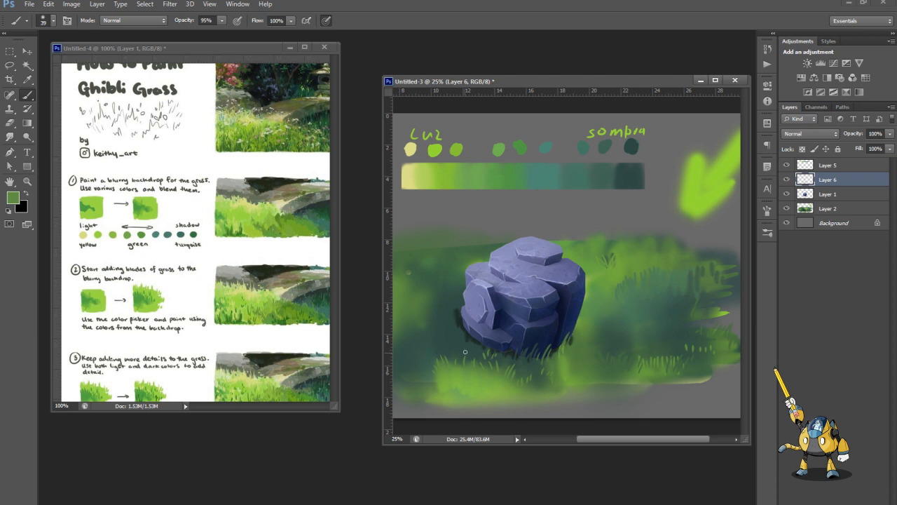
# Sample a darker green and paint a tuft of dark blades on the light grass in front of the rock
pyautogui.scroll(-1, 545, 331)
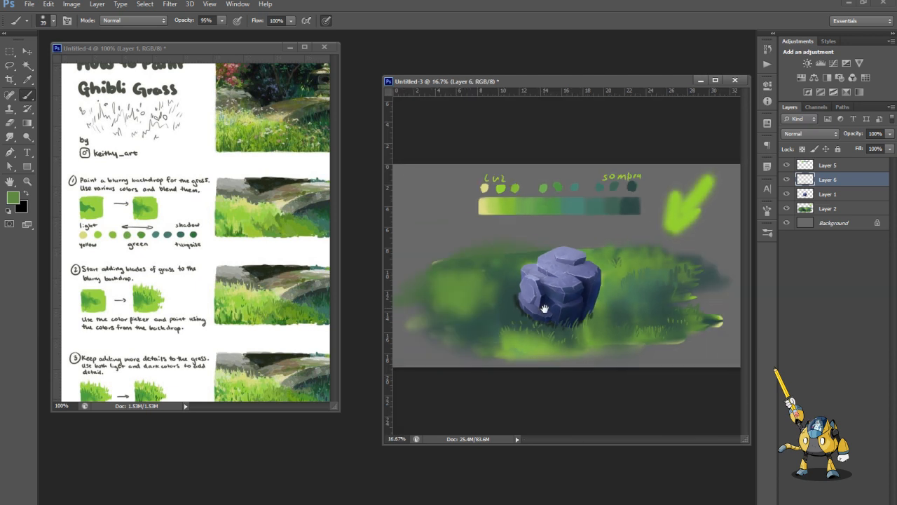
pyautogui.scroll(1, 548, 317)
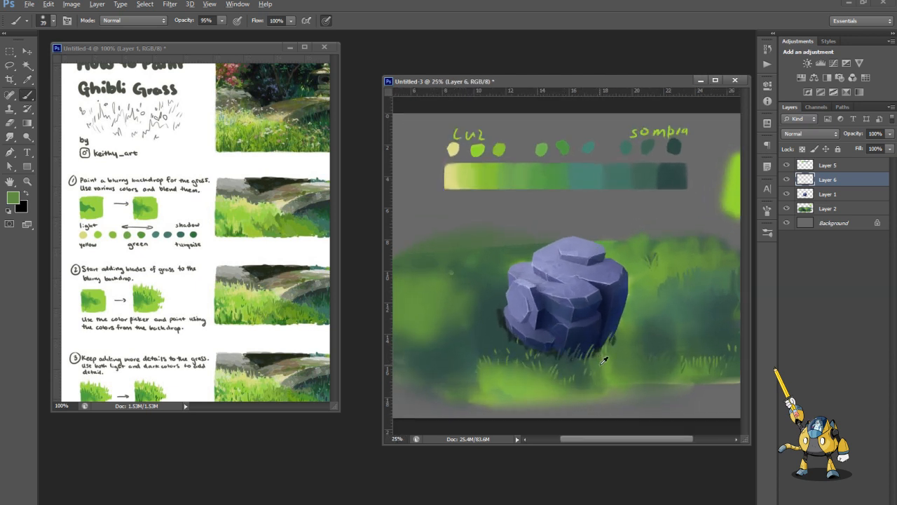
pyautogui.keyDown('alt'); pyautogui.click(566, 362); pyautogui.keyUp('alt')
pyautogui.moveTo(507, 380); pyautogui.dragTo(507, 394)
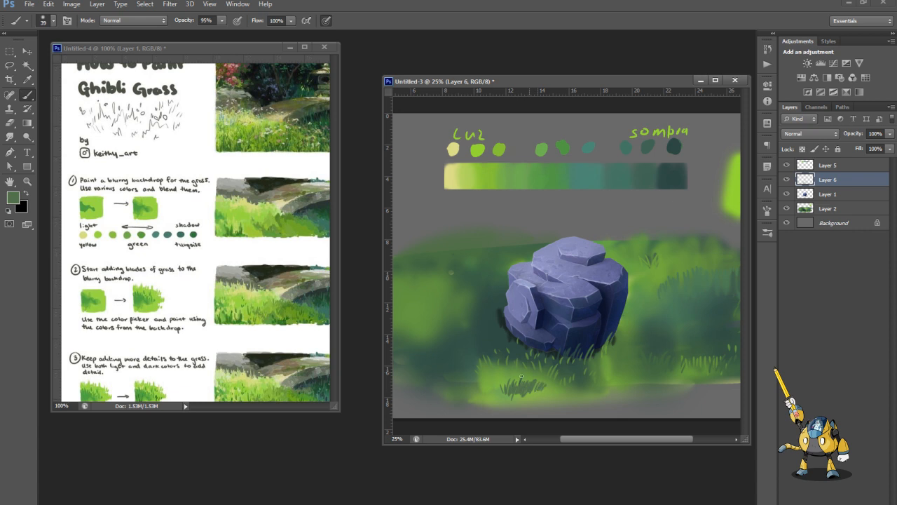
# Add more blades around the front-left grass and the shaded ground left of the rock with sampled greens
pyautogui.keyDown('alt'); pyautogui.click(496, 372); pyautogui.keyUp('alt')
pyautogui.scroll(1, 513, 397)
pyautogui.moveTo(517, 406); pyautogui.dragTo(519, 395)
pyautogui.keyDown('alt'); pyautogui.click(491, 379); pyautogui.keyUp('alt')
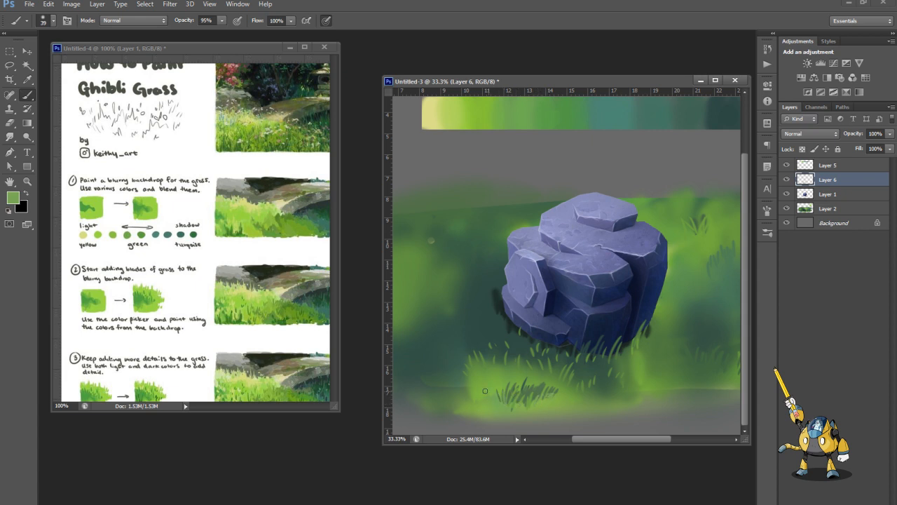
pyautogui.keyDown('alt'); pyautogui.click(457, 316); pyautogui.keyUp('alt')
pyautogui.scroll(-1, 492, 306)
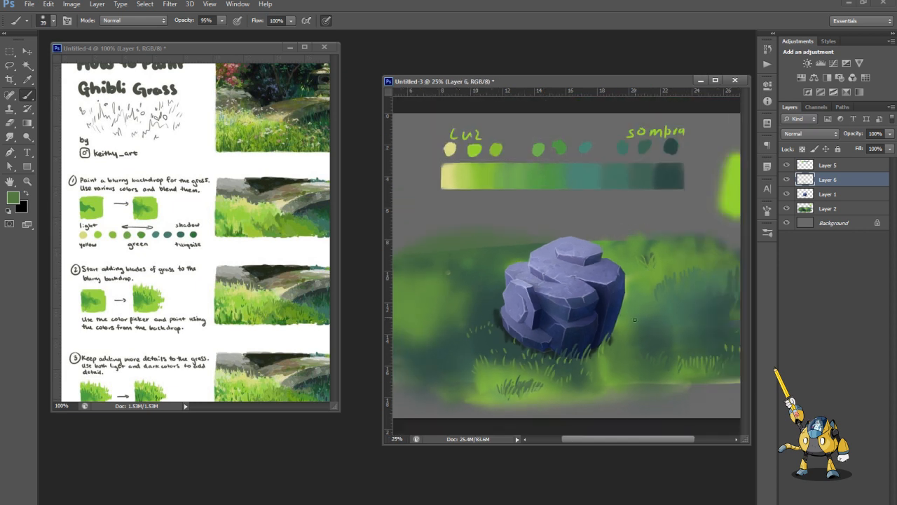
# Paint dark blades overlapping the rock's base with sampled greens and the palette's darkest swatch
pyautogui.keyDown('alt'); pyautogui.click(645, 274); pyautogui.keyUp('alt')
pyautogui.keyDown('alt'); pyautogui.click(704, 295); pyautogui.keyUp('alt')
pyautogui.keyDown('alt'); pyautogui.click(671, 145); pyautogui.keyUp('alt')
pyautogui.keyDown('alt'); pyautogui.click(519, 365); pyautogui.keyUp('alt')
# Paint longer curved blades of sampled mid green rising over the lower edge of the rock
pyautogui.scroll(1, 554, 343)
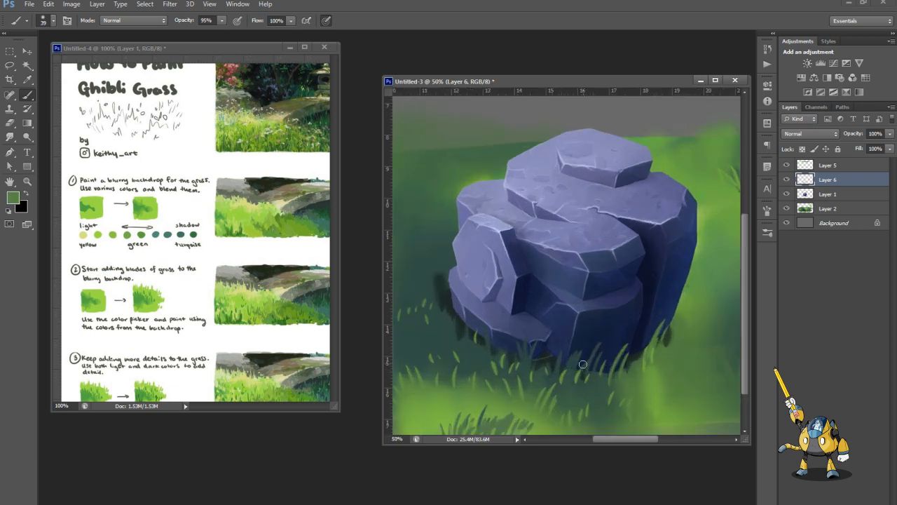
pyautogui.scroll(1, 593, 367)
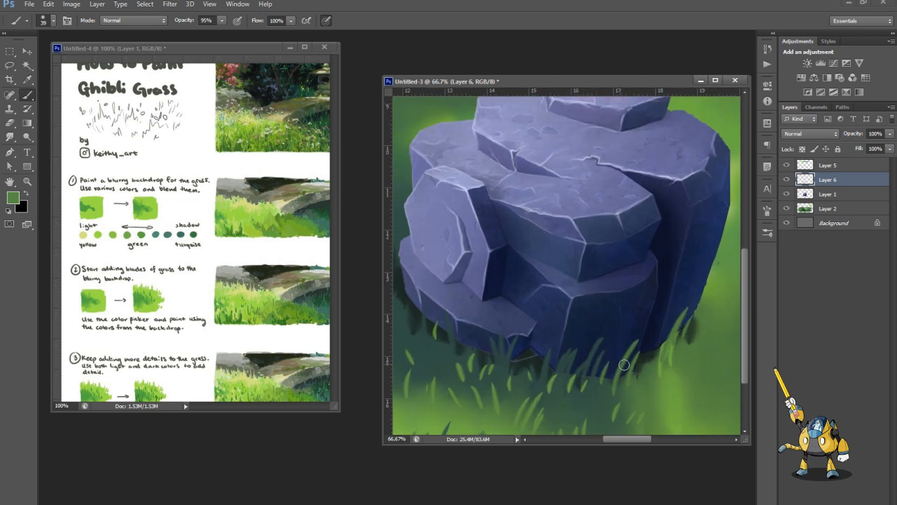
pyautogui.moveTo(587, 374); pyautogui.dragTo(602, 341)
pyautogui.moveTo(569, 367); pyautogui.dragTo(580, 344)
pyautogui.moveTo(545, 380)
pyautogui.mouseDown()
pyautogui.moveTo(509, 354)
pyautogui.moveTo(519, 333)
pyautogui.moveTo(504, 352)
pyautogui.moveTo(506, 327)
pyautogui.mouseUp()
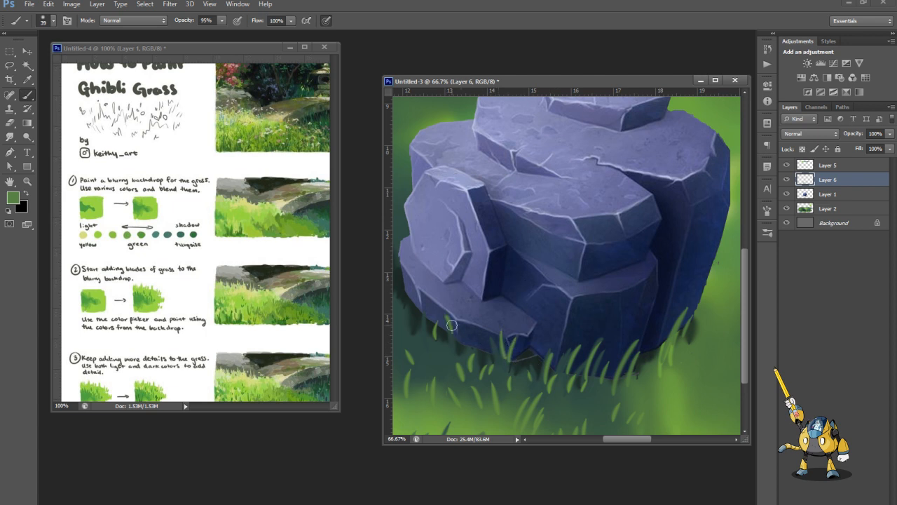
pyautogui.scroll(-1, 454, 336)
pyautogui.scroll(2, 554, 347)
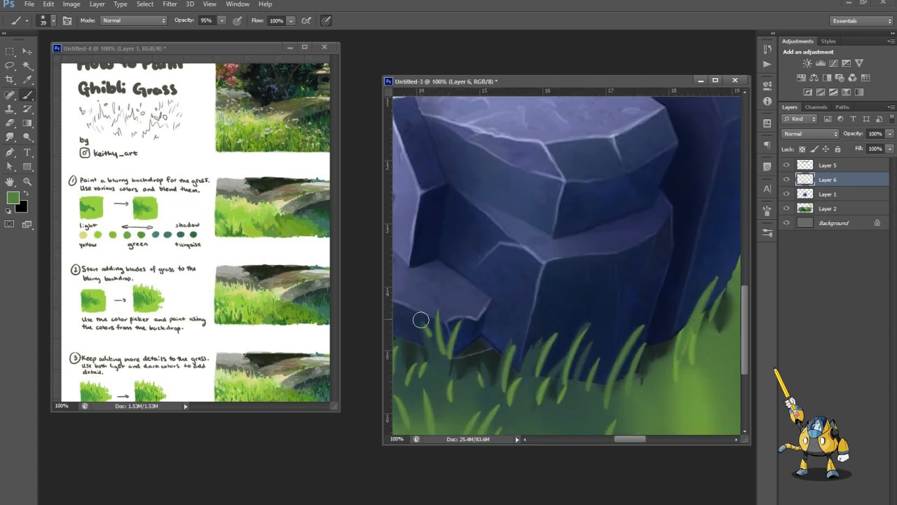
# Reduce the brush size to 25 px and paint thin green blades along the rock's lower-left base
pyautogui.rightClick(436, 339)
pyautogui.click(452, 363)
pyautogui.moveTo(427, 328); pyautogui.dragTo(432, 350)
pyautogui.scroll(-1, 591, 376)
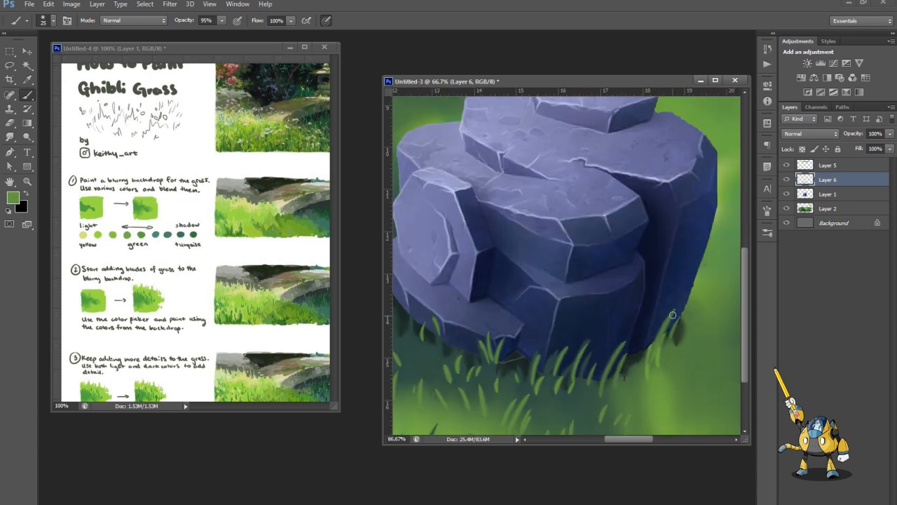
pyautogui.scroll(-2, 663, 331)
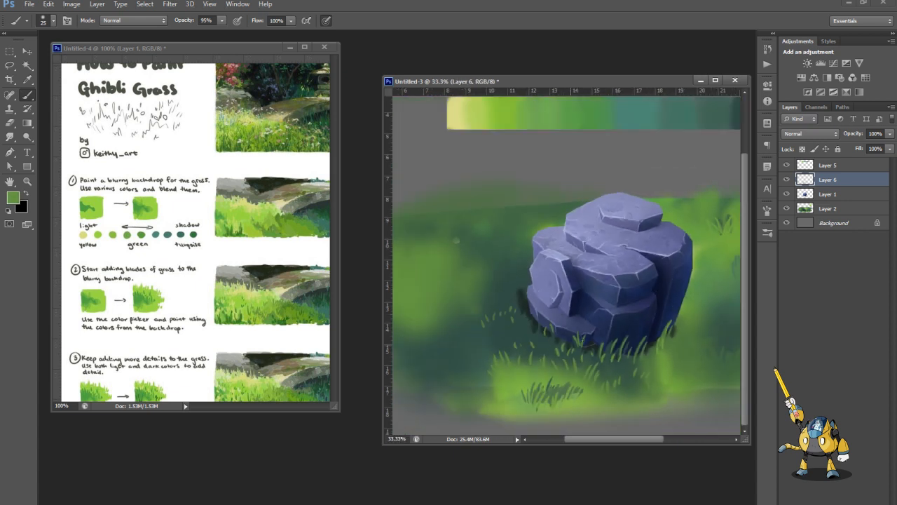
# Darken the grass tuft right of the rock with a sampled teal green and break up its base with sampled light green
pyautogui.moveTo(602, 321); pyautogui.dragTo(536, 317)
pyautogui.keyDown('ctrl'); pyautogui.click(684, 259); pyautogui.keyUp('ctrl')
pyautogui.keyDown('ctrl'); pyautogui.click(685, 259); pyautogui.keyUp('ctrl')
pyautogui.moveTo(673, 264); pyautogui.dragTo(681, 289)
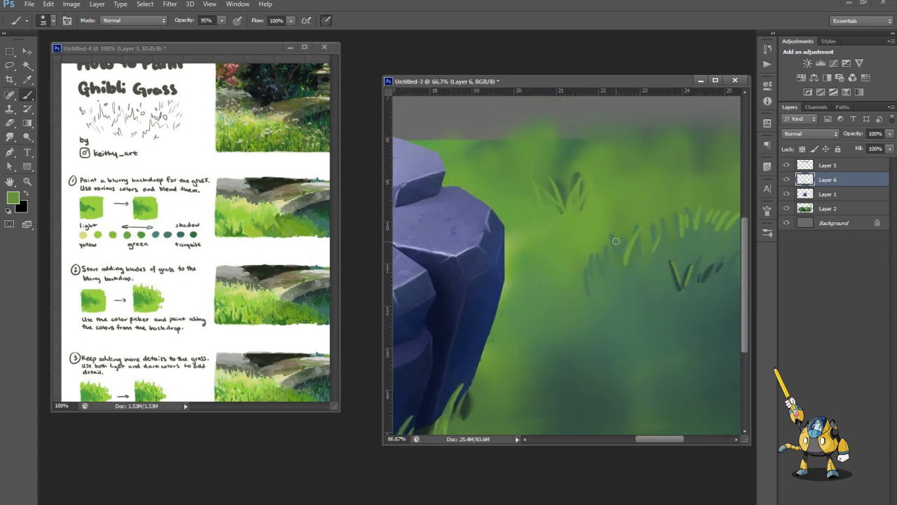
pyautogui.keyDown('alt'); pyautogui.click(587, 333); pyautogui.keyUp('alt')
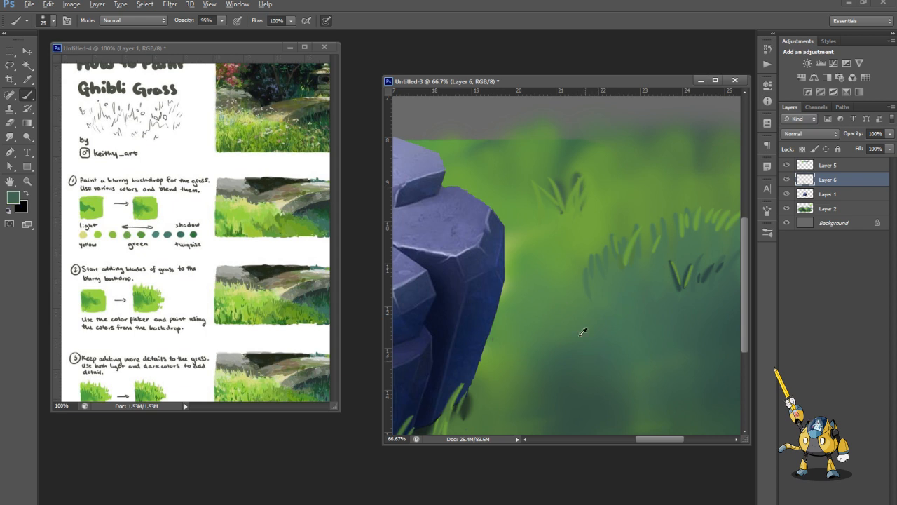
pyautogui.moveTo(532, 188)
pyautogui.mouseDown()
pyautogui.moveTo(541, 216)
pyautogui.moveTo(562, 209)
pyautogui.mouseUp()
pyautogui.keyDown('alt'); pyautogui.click(568, 216); pyautogui.keyUp('alt')
pyautogui.moveTo(538, 203)
pyautogui.mouseDown()
pyautogui.moveTo(530, 199)
pyautogui.moveTo(555, 204)
pyautogui.mouseUp()
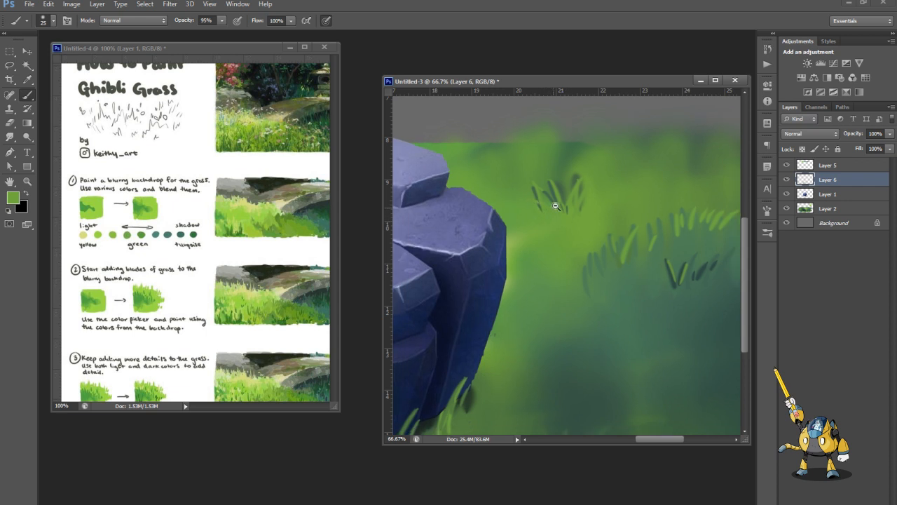
# Sample a mid green and paint short blades along the upper edge of the grass behind the rock's right side
pyautogui.keyDown('alt'); pyautogui.click(552, 242); pyautogui.keyUp('alt')
pyautogui.keyDown('alt'); pyautogui.click(557, 249); pyautogui.keyUp('alt')
pyautogui.keyDown('alt'); pyautogui.click(608, 284); pyautogui.keyUp('alt')
pyautogui.keyDown('alt'); pyautogui.click(608, 284); pyautogui.keyUp('alt')
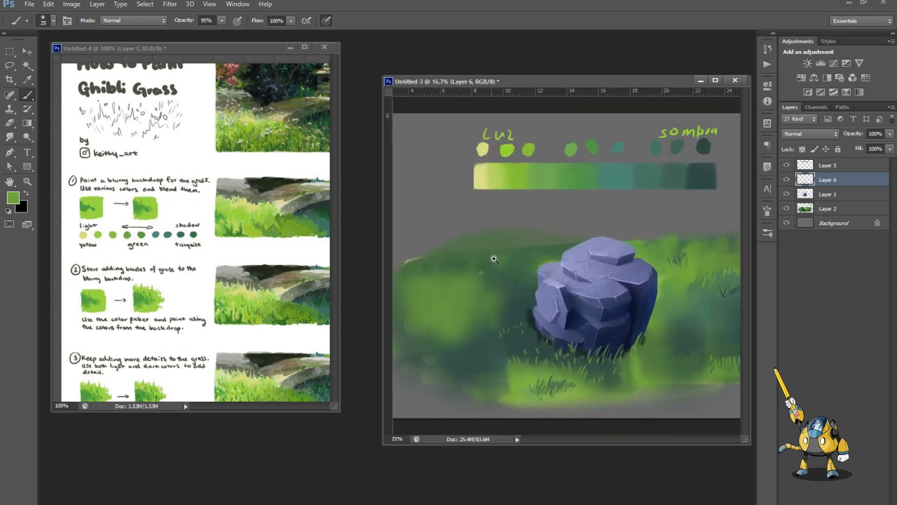
pyautogui.keyDown('ctrl'); pyautogui.click(494, 259); pyautogui.keyUp('ctrl')
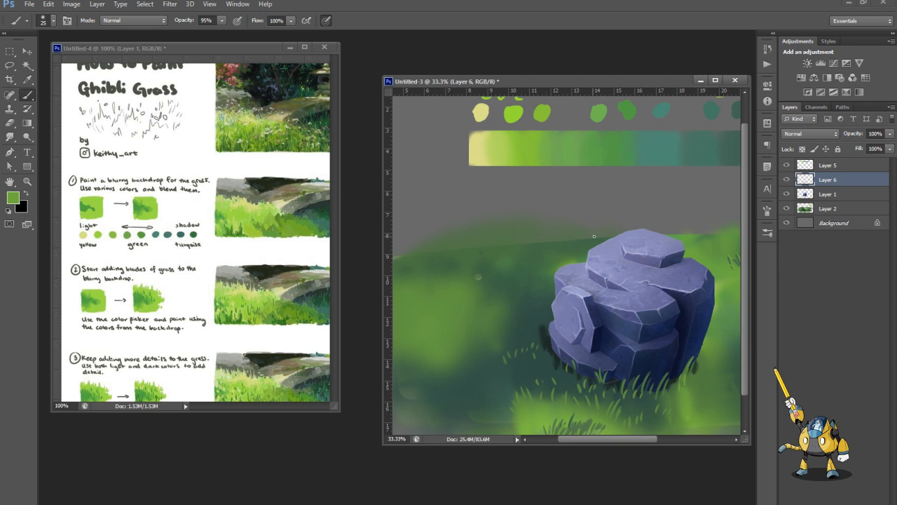
pyautogui.keyDown('alt'); pyautogui.click(696, 235); pyautogui.keyUp('alt')
pyautogui.moveTo(716, 237); pyautogui.dragTo(645, 236)
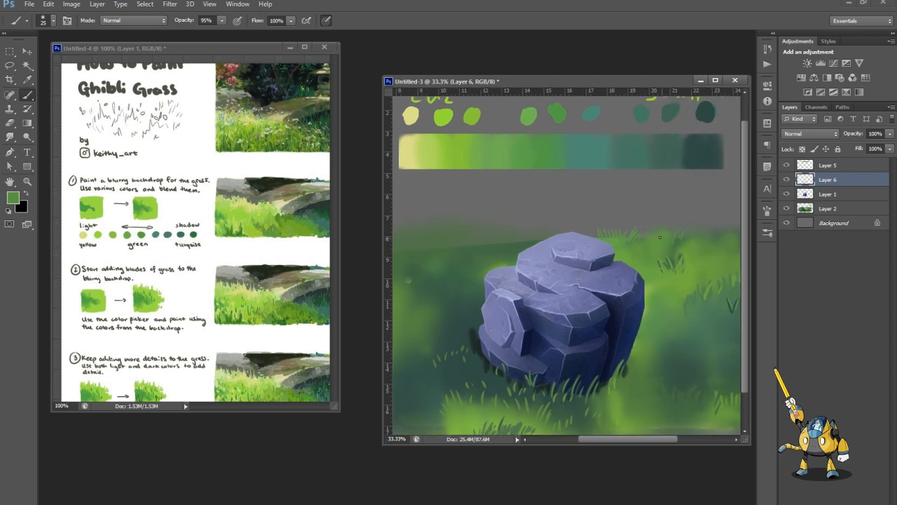
pyautogui.scroll(-1, 673, 248)
pyautogui.moveTo(695, 242); pyautogui.dragTo(641, 243)
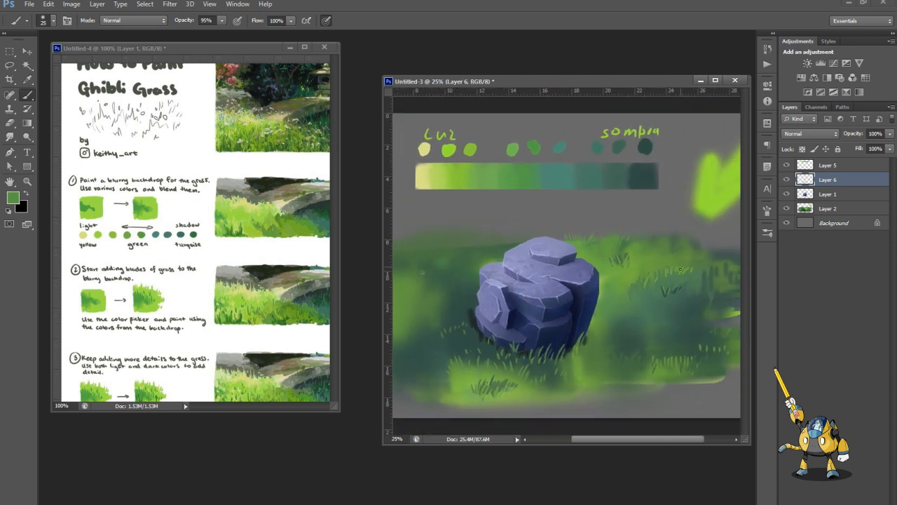
# Sample a dark teal green and paint dark blades below the right-hand tuft and along the edge of the shaded patch
pyautogui.keyDown('alt'); pyautogui.click(713, 280); pyautogui.keyUp('alt')
pyautogui.moveTo(615, 282); pyautogui.dragTo(618, 272)
pyautogui.scroll(1, 648, 329)
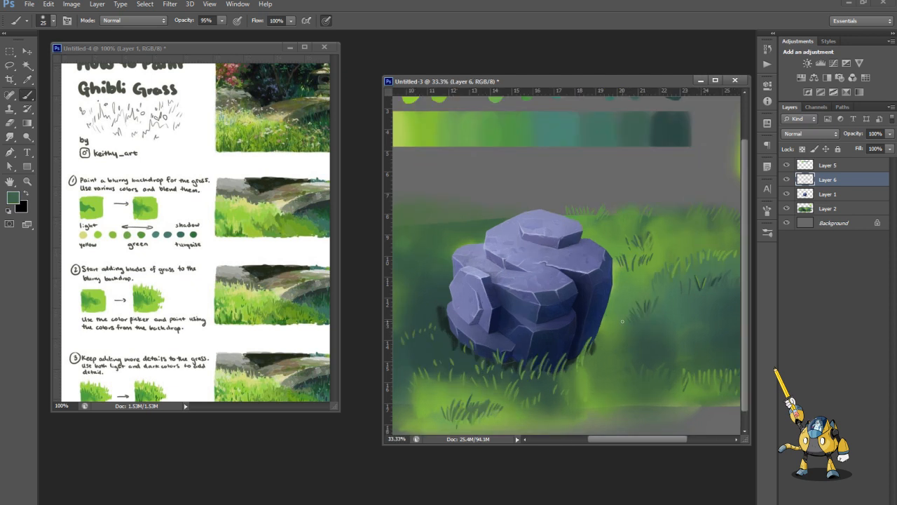
pyautogui.scroll(2, 648, 283)
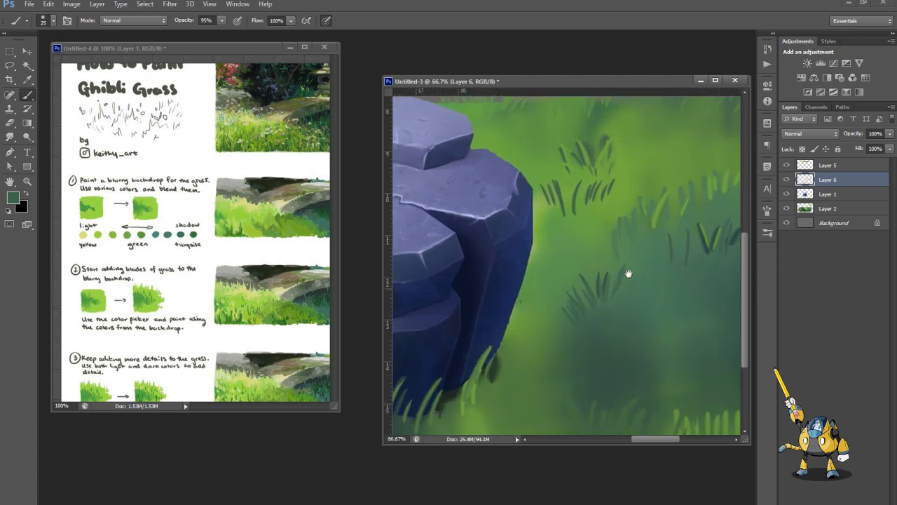
# Blend the bases of the dark blades right of the rock into the ground with sampled light and dark greens
pyautogui.press('alt')
pyautogui.press('alt')
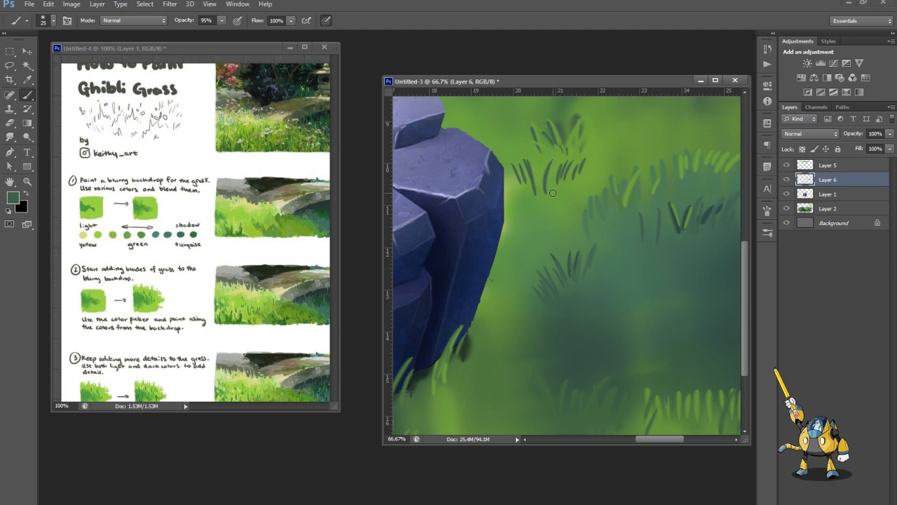
pyautogui.keyDown('alt'); pyautogui.click(555, 188); pyautogui.keyUp('alt')
pyautogui.moveTo(543, 186)
pyautogui.mouseDown()
pyautogui.moveTo(552, 168)
pyautogui.moveTo(520, 172)
pyautogui.moveTo(572, 167)
pyautogui.moveTo(534, 180)
pyautogui.moveTo(526, 174)
pyautogui.mouseUp()
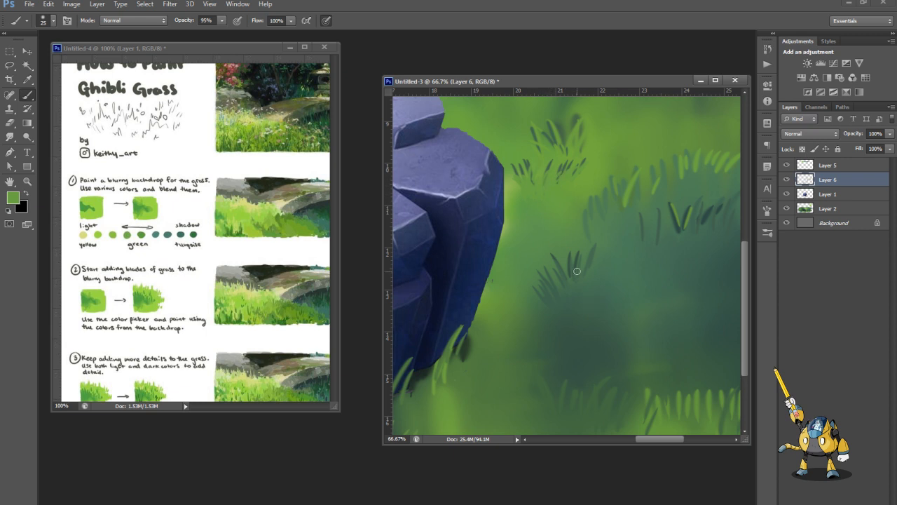
pyautogui.keyDown('alt'); pyautogui.click(576, 294); pyautogui.keyUp('alt')
pyautogui.scroll(-1, 571, 316)
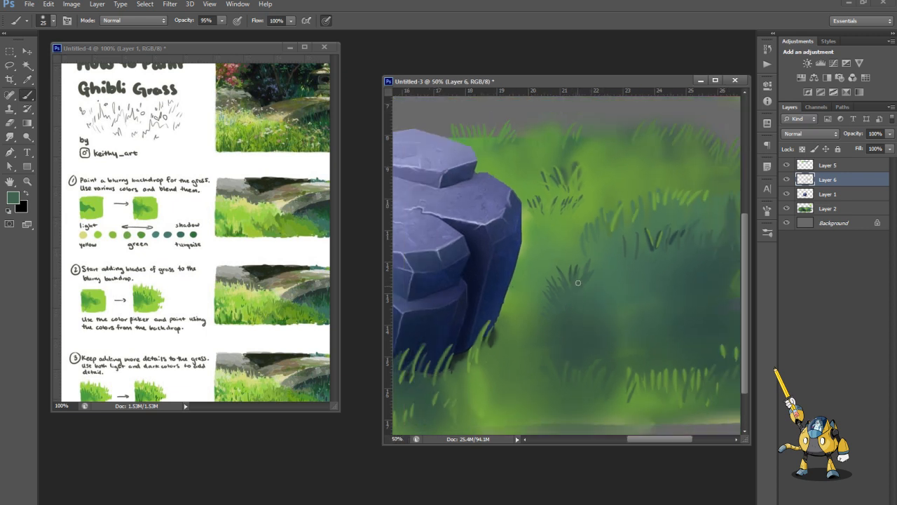
# Add blades along the upper edge of the right-hand grass and light blades within its shaded patch using sampled greens
pyautogui.keyDown('alt'); pyautogui.click(592, 236); pyautogui.keyUp('alt')
pyautogui.keyDown('alt'); pyautogui.click(637, 136); pyautogui.keyUp('alt')
pyautogui.moveTo(634, 138)
pyautogui.mouseDown()
pyautogui.moveTo(637, 123)
pyautogui.moveTo(616, 127)
pyautogui.mouseUp()
pyautogui.scroll(-1, 611, 271)
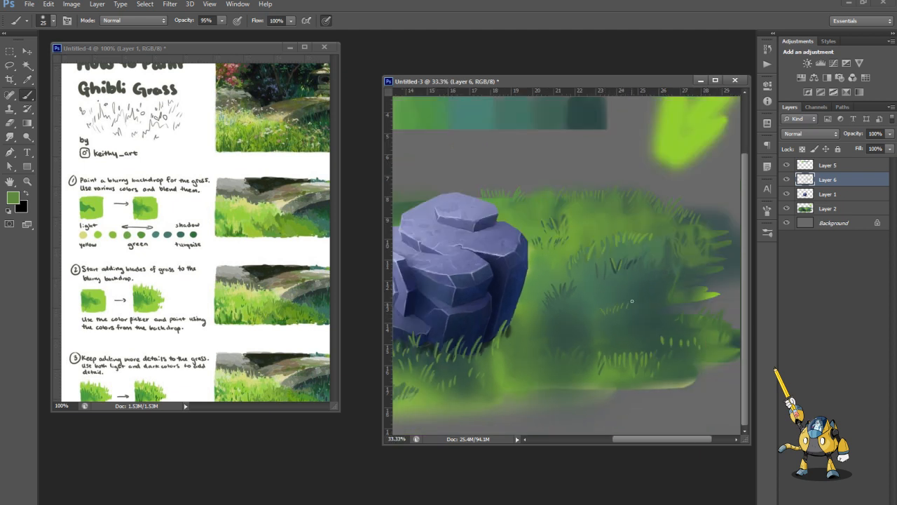
# Examine the grass around the rock up close and the whole painting from a distance
pyautogui.scroll(-2, 621, 308)
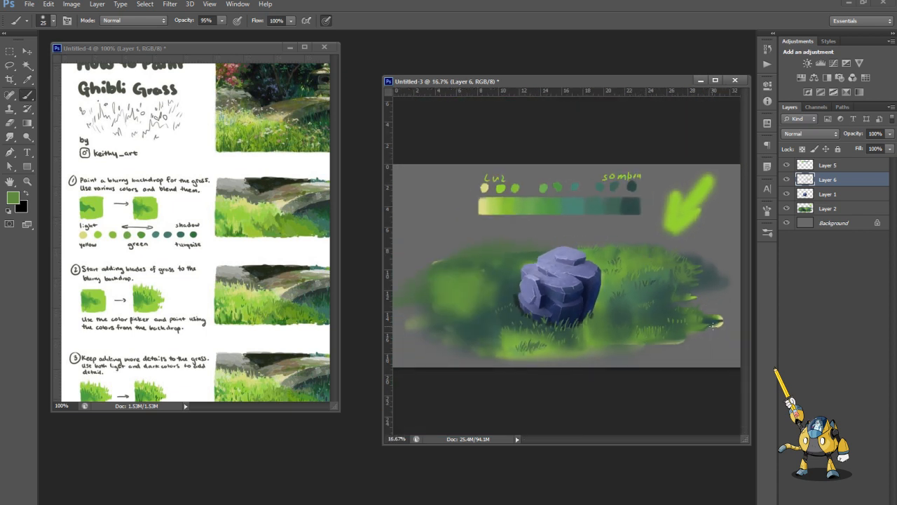
pyautogui.scroll(1, 713, 323)
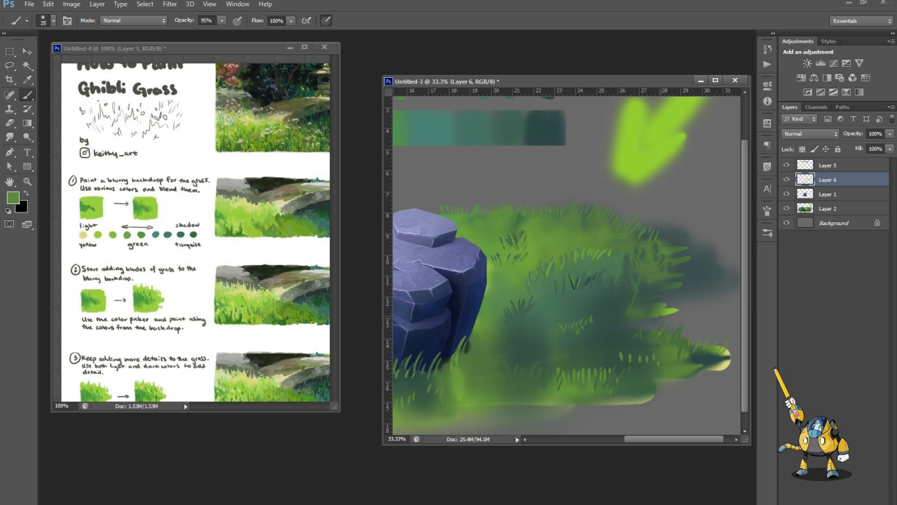
pyautogui.scroll(-2, 614, 354)
pyautogui.scroll(1, 615, 354)
pyautogui.scroll(-2, 614, 354)
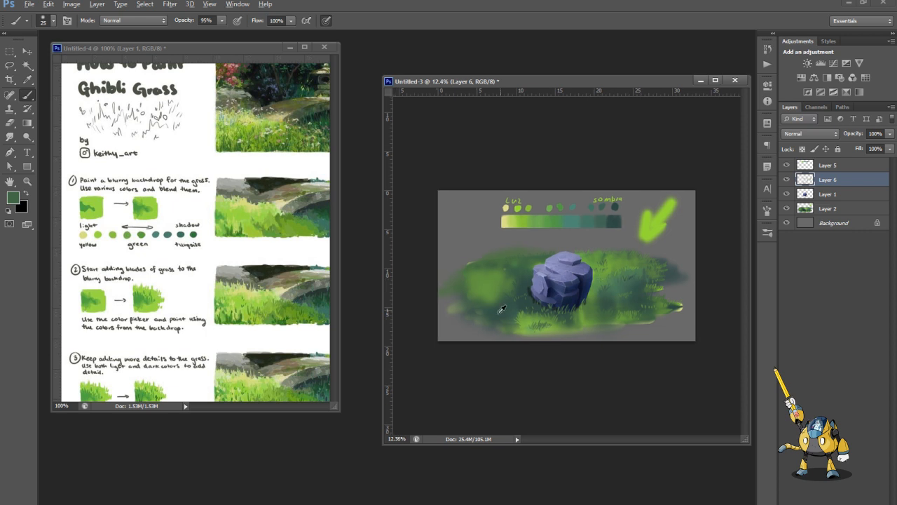
pyautogui.scroll(-2, 594, 313)
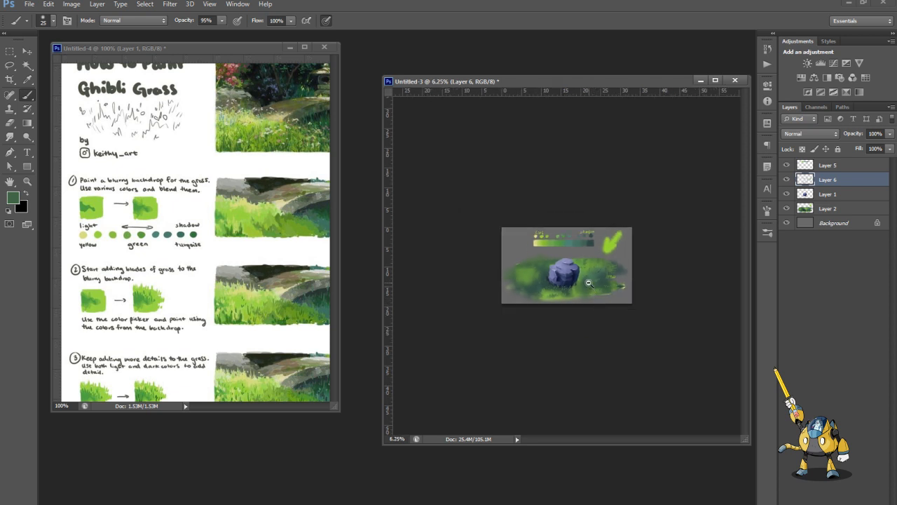
pyautogui.scroll(-3, 592, 293)
pyautogui.scroll(-1, 581, 288)
pyautogui.scroll(6, 581, 286)
pyautogui.scroll(1, 594, 337)
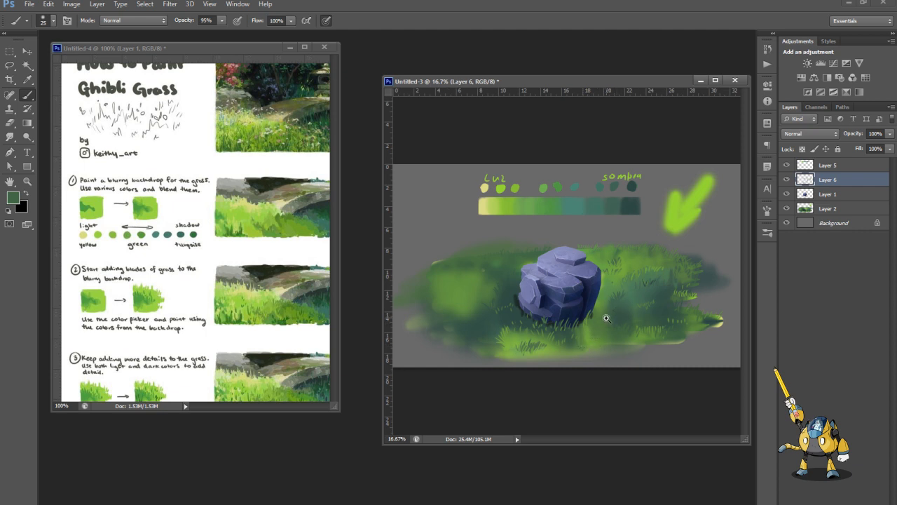
# Sample dark greens from the shaded grass and paint blades along the back edge and shaded ground left of the rock
pyautogui.scroll(1, 616, 309)
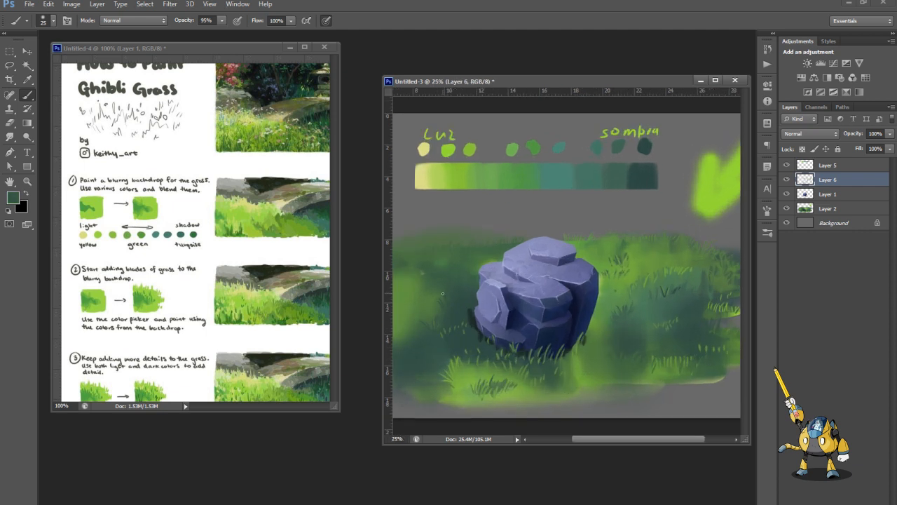
pyautogui.keyDown('alt'); pyautogui.click(650, 308); pyautogui.keyUp('alt')
pyautogui.moveTo(481, 248); pyautogui.dragTo(528, 219)
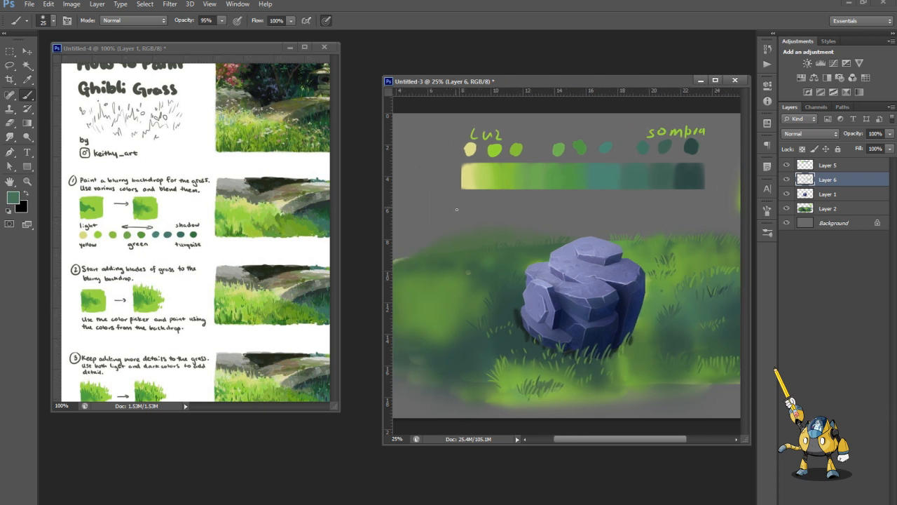
pyautogui.scroll(1, 535, 236)
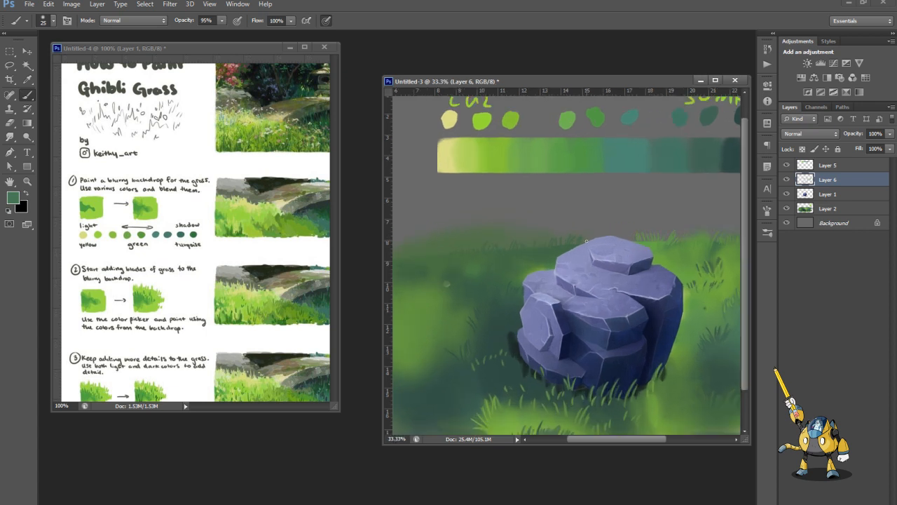
pyautogui.keyDown('alt'); pyautogui.click(655, 247); pyautogui.keyUp('alt')
pyautogui.moveTo(525, 307)
pyautogui.mouseDown()
pyautogui.moveTo(571, 265)
pyautogui.moveTo(595, 264)
pyautogui.mouseUp()
# Paint tall curved blades along the front of the rock, rising over its base
pyautogui.moveTo(522, 372); pyautogui.dragTo(530, 345)
pyautogui.moveTo(531, 375)
pyautogui.mouseDown()
pyautogui.moveTo(560, 371)
pyautogui.moveTo(581, 352)
pyautogui.moveTo(601, 349)
pyautogui.moveTo(572, 377)
pyautogui.moveTo(549, 326)
pyautogui.moveTo(574, 340)
pyautogui.mouseUp()
pyautogui.moveTo(585, 371); pyautogui.dragTo(594, 345)
pyautogui.moveTo(600, 351); pyautogui.dragTo(608, 324)
pyautogui.moveTo(642, 375)
pyautogui.mouseDown()
pyautogui.moveTo(665, 320)
pyautogui.moveTo(631, 346)
pyautogui.moveTo(667, 366)
pyautogui.mouseUp()
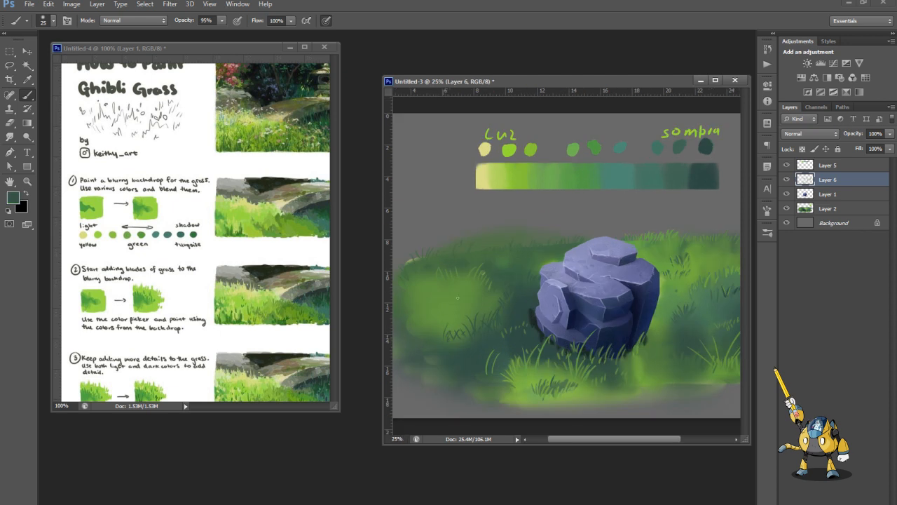
# Lower the brush opacity to 80% and paint dark green blades on the upper part of the light patch left of the rock
pyautogui.scroll(2, 457, 297)
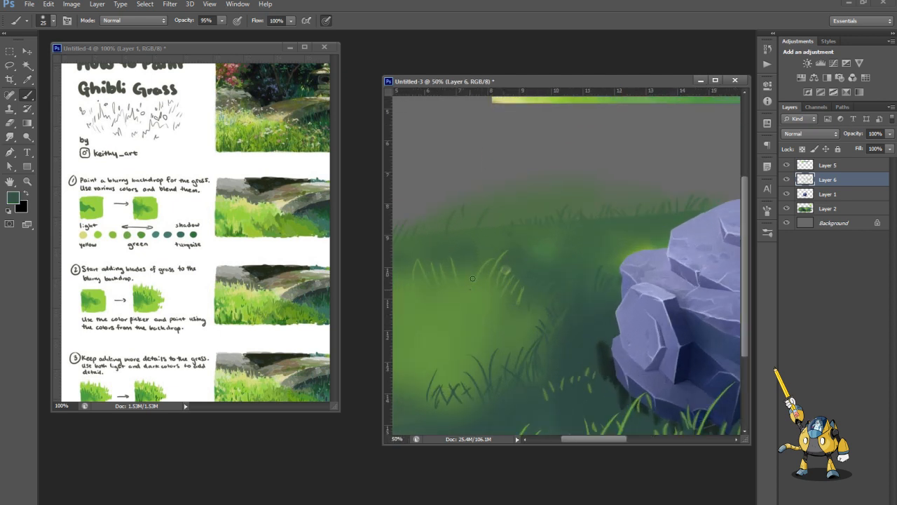
pyautogui.keyDown('alt'); pyautogui.click(616, 233); pyautogui.keyUp('alt')
pyautogui.click(223, 21)
pyautogui.moveTo(217, 32); pyautogui.dragTo(214, 32)
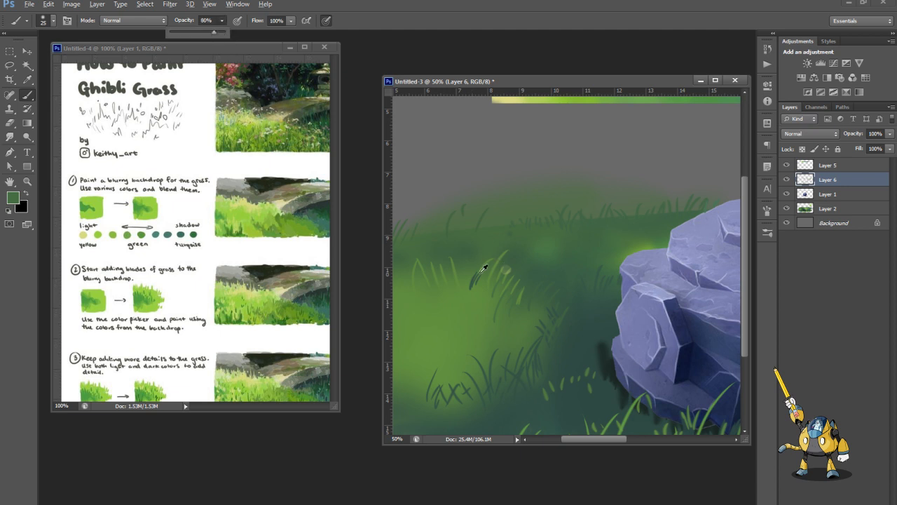
pyautogui.keyDown('alt'); pyautogui.click(556, 355); pyautogui.keyUp('alt')
pyautogui.moveTo(483, 310)
pyautogui.mouseDown()
pyautogui.moveTo(492, 291)
pyautogui.moveTo(480, 294)
pyautogui.mouseUp()
pyautogui.moveTo(466, 316); pyautogui.dragTo(464, 302)
pyautogui.moveTo(460, 303)
pyautogui.mouseDown()
pyautogui.moveTo(454, 292)
pyautogui.moveTo(471, 265)
pyautogui.mouseUp()
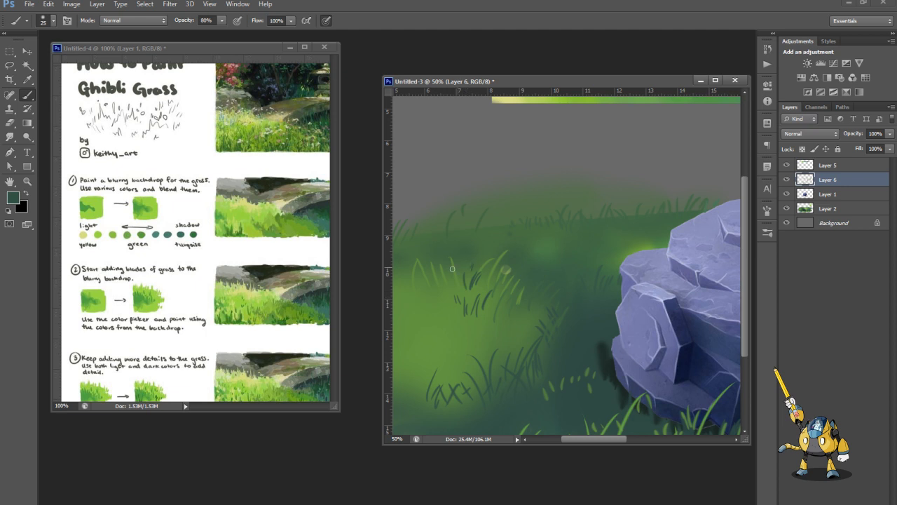
# Lower the brush opacity to 64% and extend the dark tuft on the light patch with fainter blades
pyautogui.click(223, 21)
pyautogui.moveTo(218, 33); pyautogui.dragTo(213, 32)
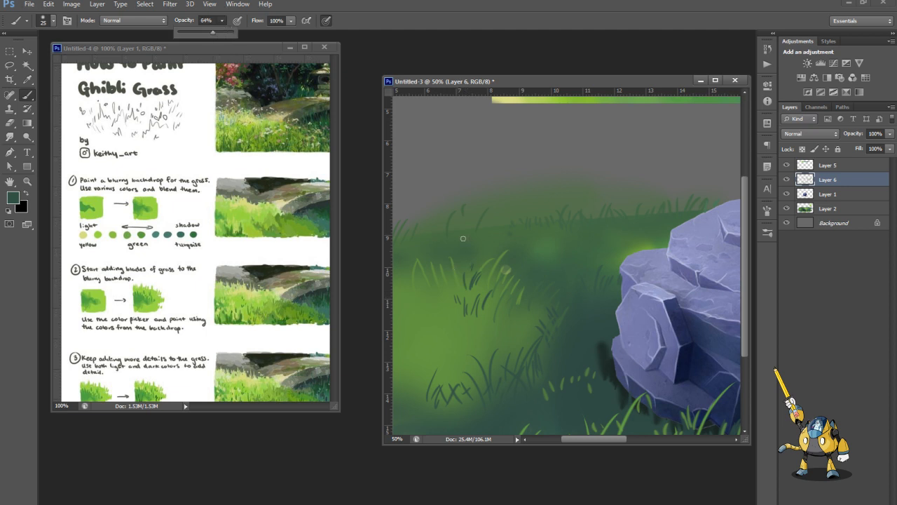
pyautogui.moveTo(451, 297)
pyautogui.mouseDown()
pyautogui.moveTo(463, 277)
pyautogui.moveTo(440, 288)
pyautogui.mouseUp()
pyautogui.moveTo(436, 305); pyautogui.dragTo(432, 290)
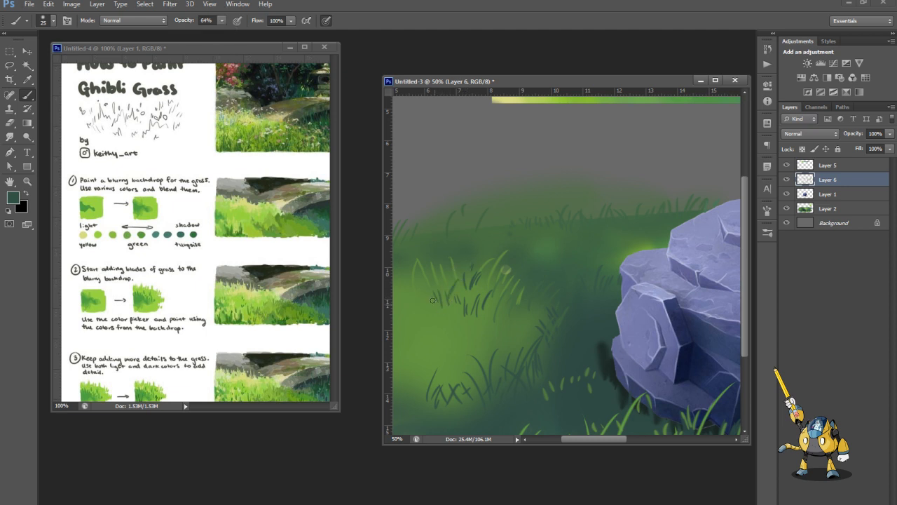
# Paint blades around the outer left side of the light patch and its upper edge with sampled greens
pyautogui.keyDown('alt'); pyautogui.click(473, 297); pyautogui.keyUp('alt')
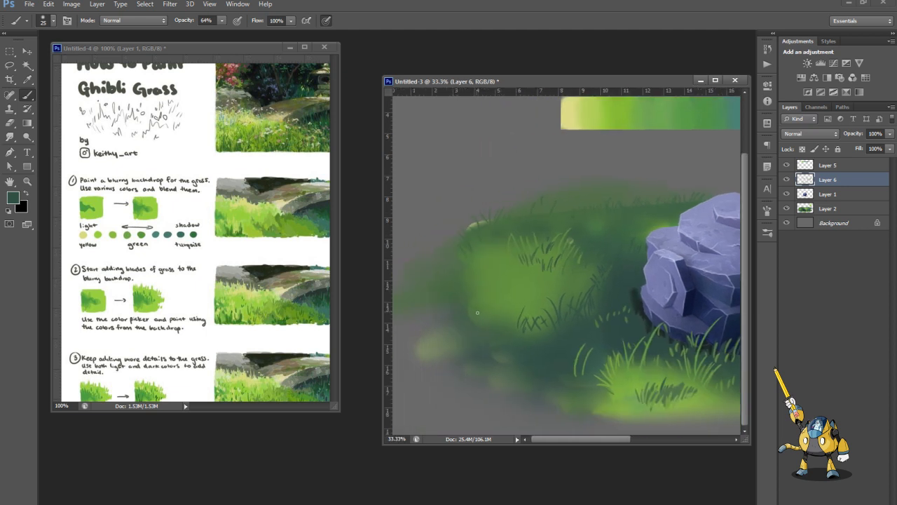
pyautogui.moveTo(479, 293); pyautogui.dragTo(486, 281)
pyautogui.keyDown('alt'); pyautogui.click(524, 248); pyautogui.keyUp('alt')
pyautogui.keyDown('ctrl'); pyautogui.click(538, 209); pyautogui.keyUp('ctrl')
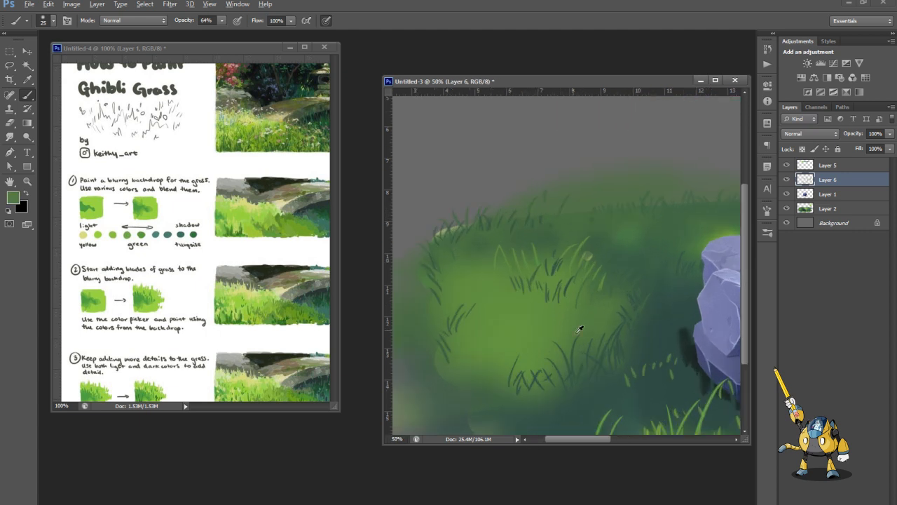
# Sample the palette's pale yellow and paint light highlight blades in the grass on both sides of the rock
pyautogui.keyDown('alt'); pyautogui.click(690, 417); pyautogui.keyUp('alt')
pyautogui.keyDown('alt'); pyautogui.click(588, 191); pyautogui.keyUp('alt')
pyautogui.keyDown('alt'); pyautogui.click(593, 185); pyautogui.keyUp('alt')
pyautogui.keyDown('alt'); pyautogui.click(532, 177); pyautogui.keyUp('alt')
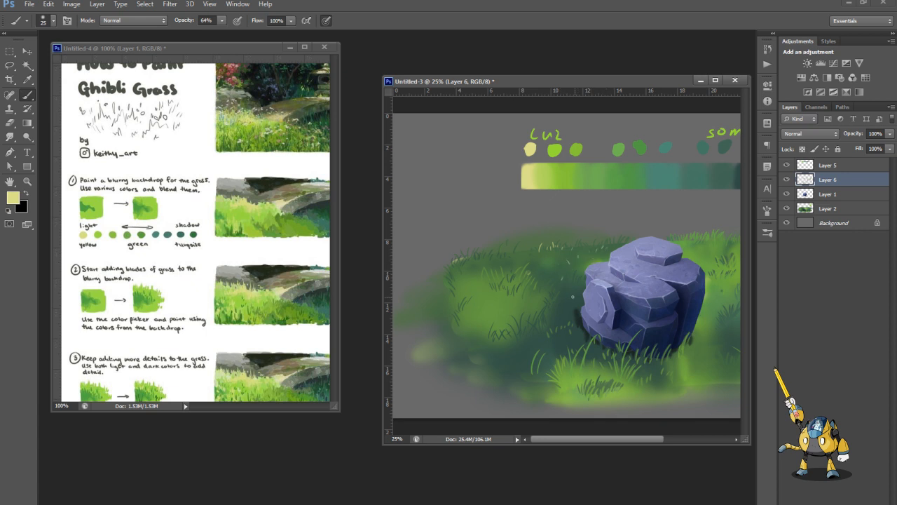
pyautogui.hotkey('ctrl', '-')
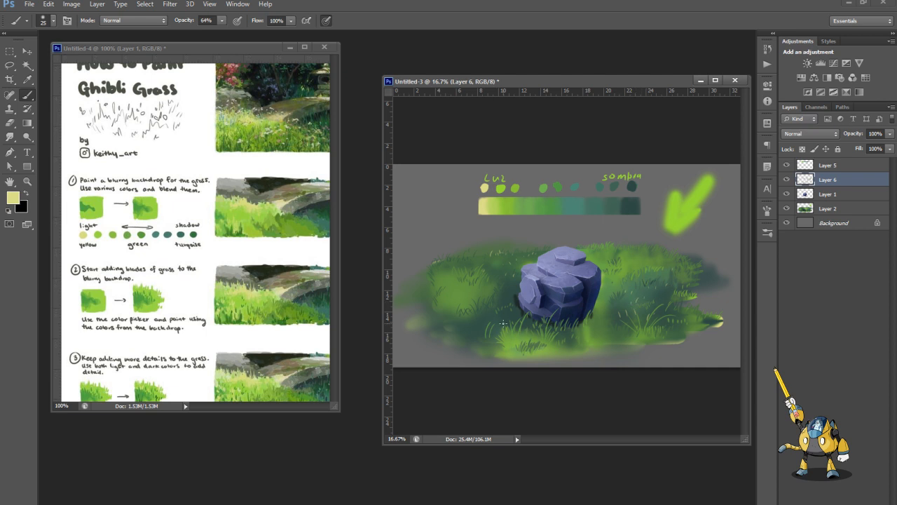
# Add more blades to the light patch left of the rock using greens sampled from the grass and the palette
pyautogui.keyDown('alt'); pyautogui.click(477, 286); pyautogui.keyUp('alt')
pyautogui.keyDown('alt'); pyautogui.click(627, 205); pyautogui.keyUp('alt')
pyautogui.keyDown('alt'); pyautogui.click(597, 305); pyautogui.keyUp('alt')
pyautogui.keyDown('alt'); pyautogui.click(555, 321); pyautogui.keyUp('alt')
# Raise the brush opacity to 100% and paint grass blades along the rock's lower left base with greens sampled from the surrounding grass
pyautogui.moveTo(223, 23); pyautogui.dragTo(225, 33)
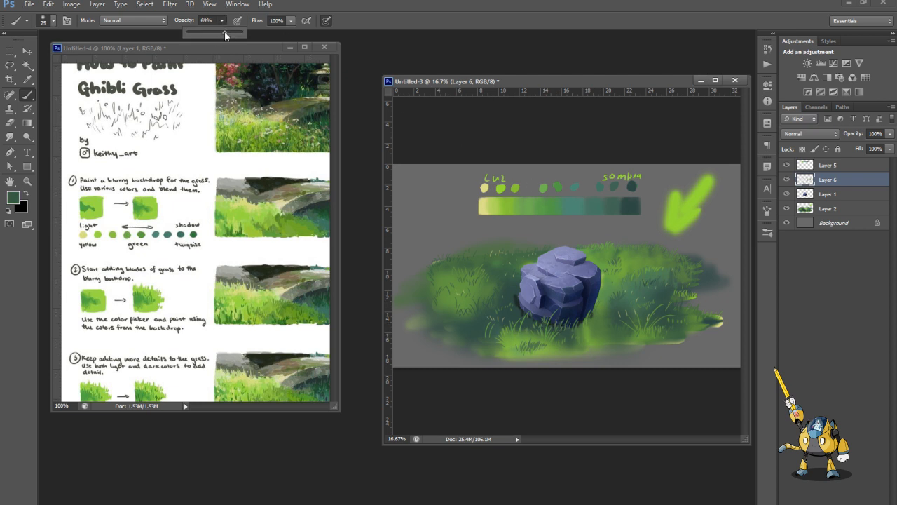
pyautogui.keyDown('alt'); pyautogui.click(529, 323); pyautogui.keyUp('alt')
pyautogui.keyDown('alt'); pyautogui.click(541, 339); pyautogui.keyUp('alt')
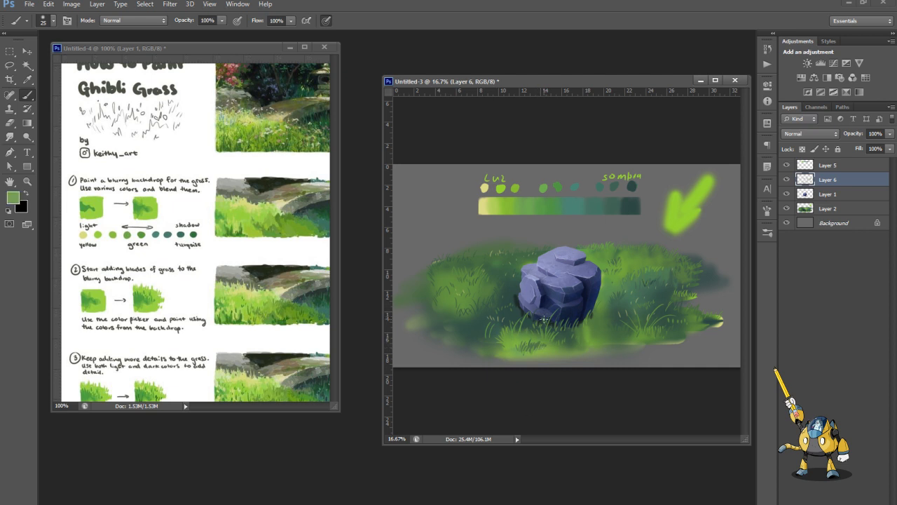
pyautogui.scroll(1, 541, 322)
pyautogui.moveTo(537, 347)
pyautogui.mouseDown()
pyautogui.moveTo(542, 337)
pyautogui.moveTo(530, 331)
pyautogui.mouseUp()
pyautogui.moveTo(523, 347); pyautogui.dragTo(519, 328)
pyautogui.keyDown('alt'); pyautogui.click(506, 334); pyautogui.keyUp('alt')
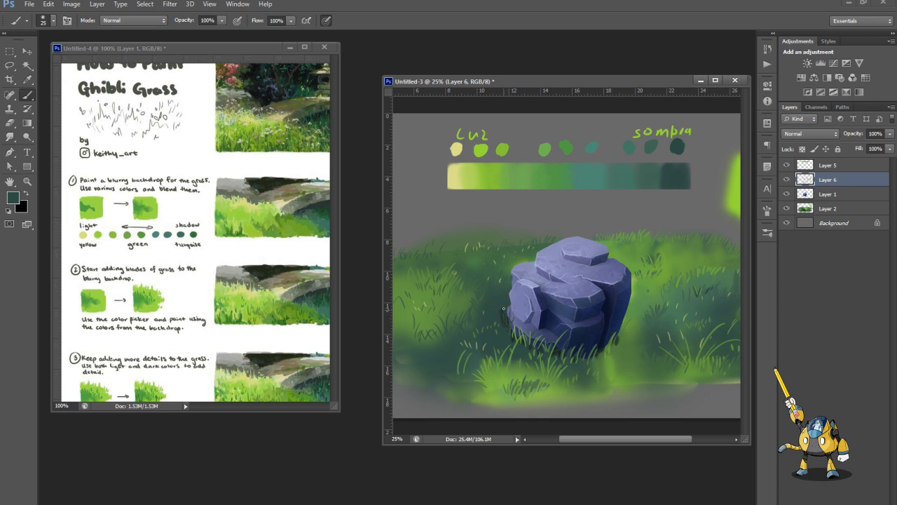
# Paint grass blades overlapping the rock's lower right base with greens sampled from the nearby grass
pyautogui.keyDown('alt'); pyautogui.click(625, 345); pyautogui.keyUp('alt')
pyautogui.scroll(2, 614, 297)
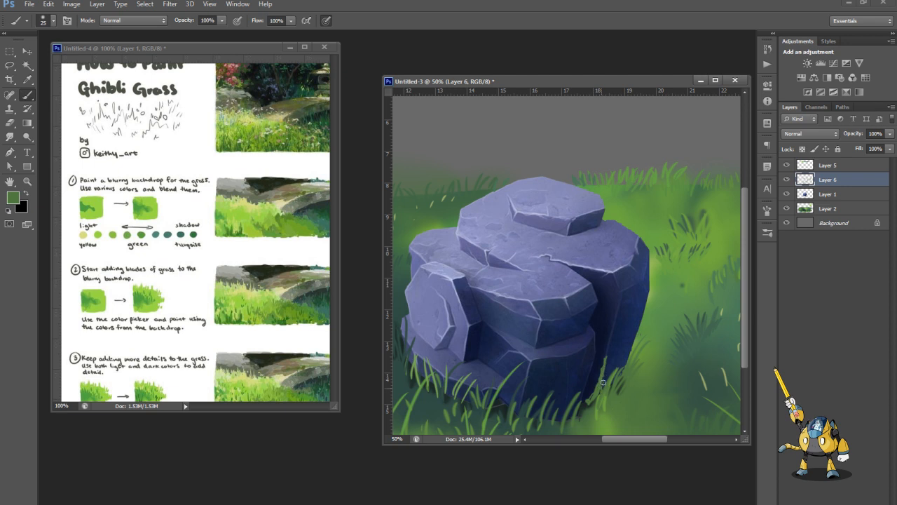
pyautogui.moveTo(601, 386); pyautogui.dragTo(613, 331)
pyautogui.keyDown('alt'); pyautogui.click(585, 400); pyautogui.keyUp('alt')
pyautogui.keyDown('alt'); pyautogui.click(618, 342); pyautogui.keyUp('alt')
pyautogui.keyDown('ctrl'); pyautogui.click(634, 335); pyautogui.keyUp('ctrl')
pyautogui.keyDown('alt'); pyautogui.click(636, 312); pyautogui.keyUp('alt')
pyautogui.keyDown('alt'); pyautogui.click(637, 311); pyautogui.keyUp('alt')
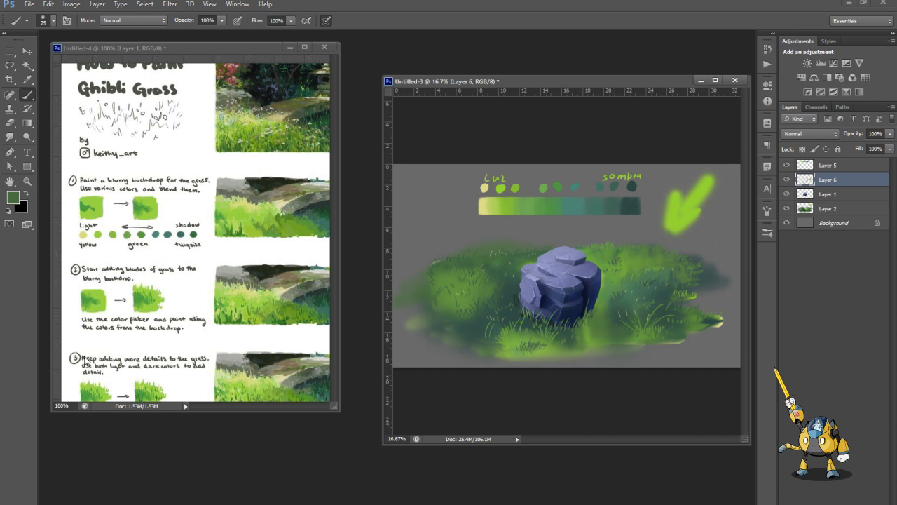
# Consult the flower step in the Untitled-4 reference and set the foreground colour to pink ec92c9
pyautogui.click(149, 356)
pyautogui.scroll(-5, 150, 356)
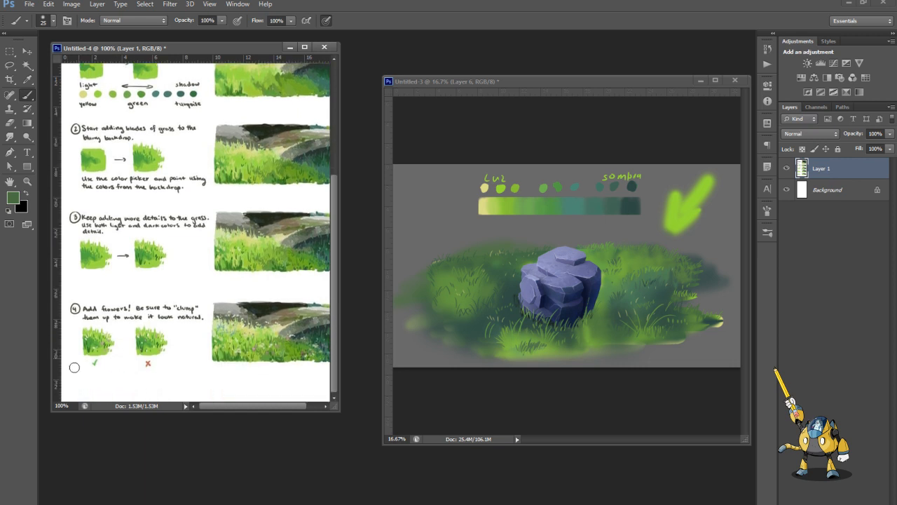
pyautogui.click(15, 199)
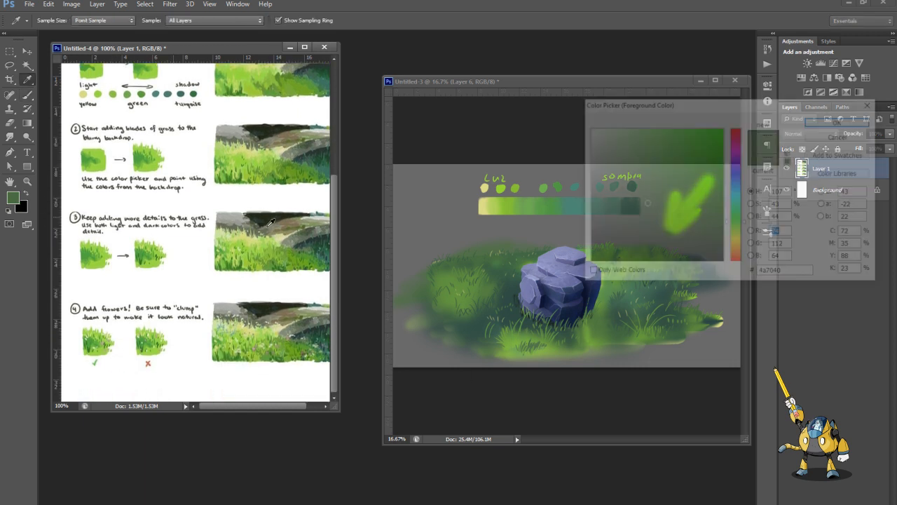
pyautogui.click(736, 239)
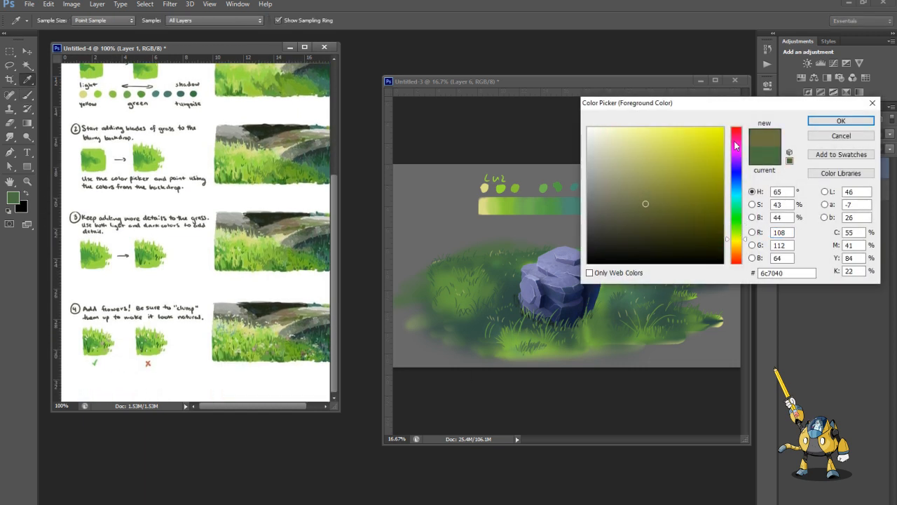
pyautogui.click(736, 141)
pyautogui.moveTo(681, 140); pyautogui.dragTo(639, 137)
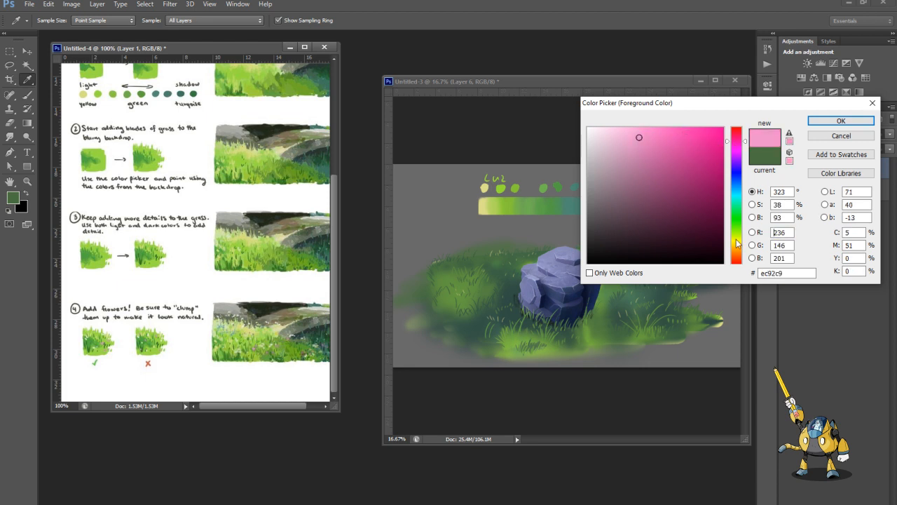
pyautogui.click(840, 120)
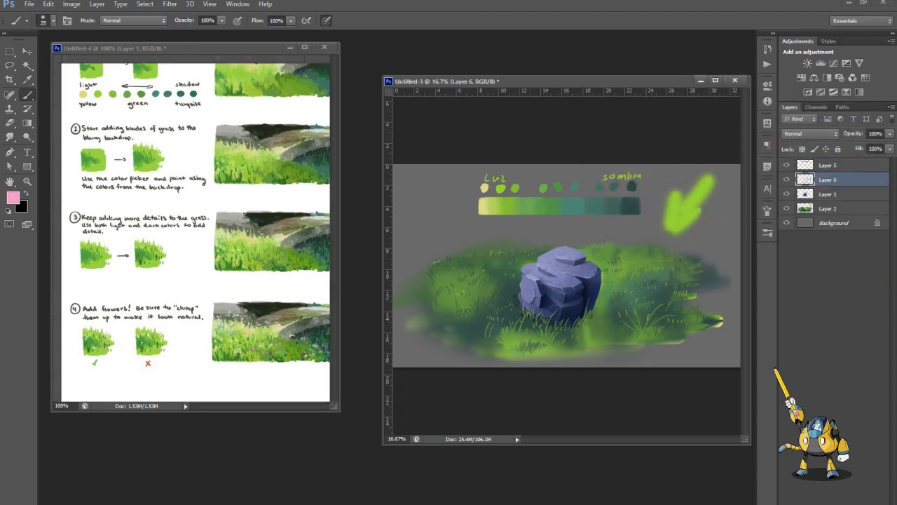
# Create a new layer above Layer 6 and dab small pink flowers in the dark grass right of the rock
pyautogui.hotkey('ctrl', 'shift', 'alt', 'n')
pyautogui.hotkey('ctrl', '+')
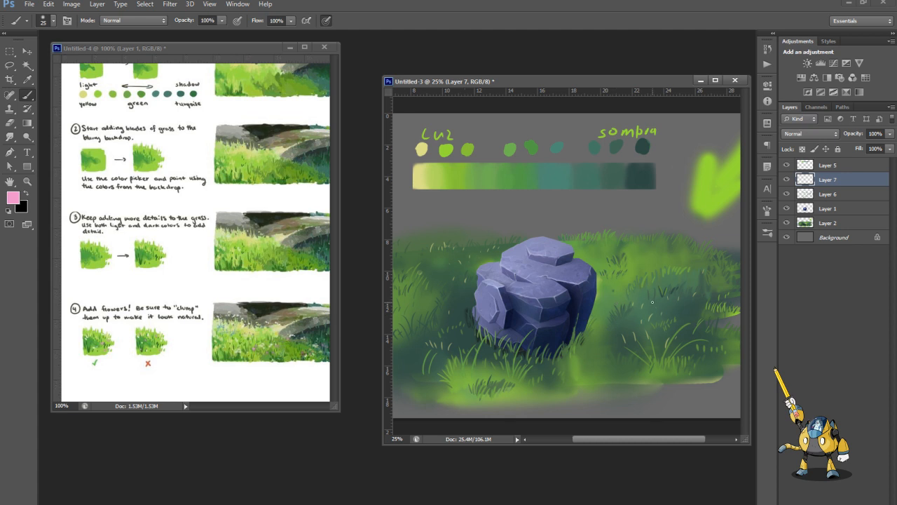
pyautogui.scroll(1, 653, 303)
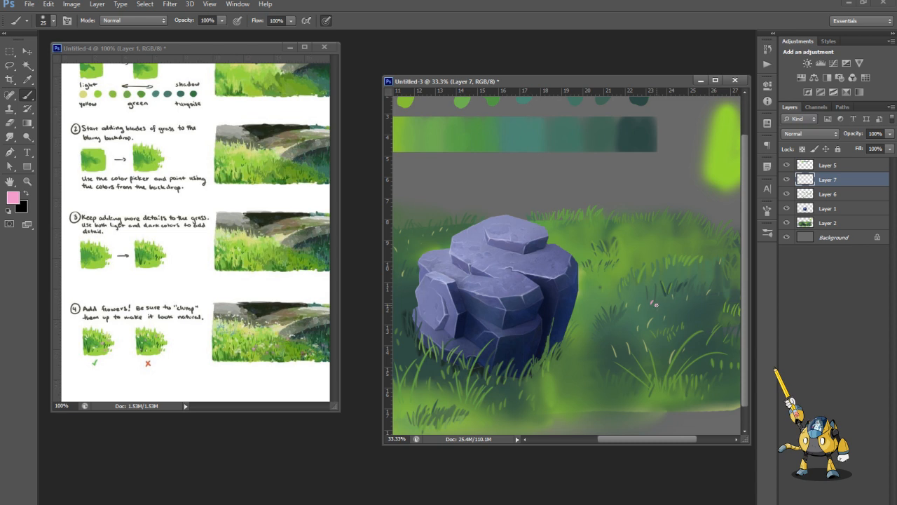
pyautogui.scroll(1, 654, 304)
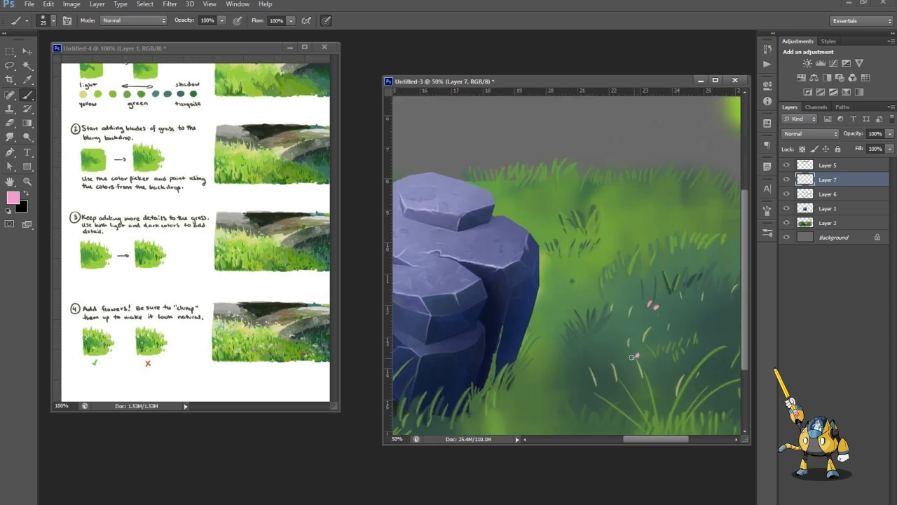
pyautogui.click(635, 353)
pyautogui.click(612, 360)
pyautogui.click(617, 362)
pyautogui.click(619, 357)
# Dab a clump of pink petals on the far side of the tall grass tuft right of the rock
pyautogui.moveTo(682, 344); pyautogui.dragTo(590, 338)
pyautogui.click(660, 328)
pyautogui.click(650, 328)
pyautogui.click(653, 323)
pyautogui.click(651, 333)
pyautogui.scroll(-1, 657, 329)
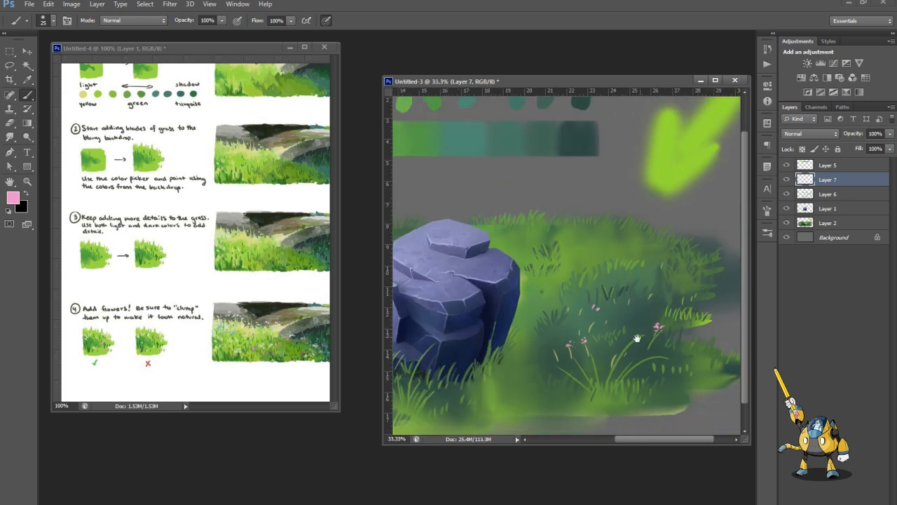
# Paint clumps of pink flowers in the grass in front of the rock and beside its lower left base
pyautogui.moveTo(471, 370); pyautogui.dragTo(510, 352)
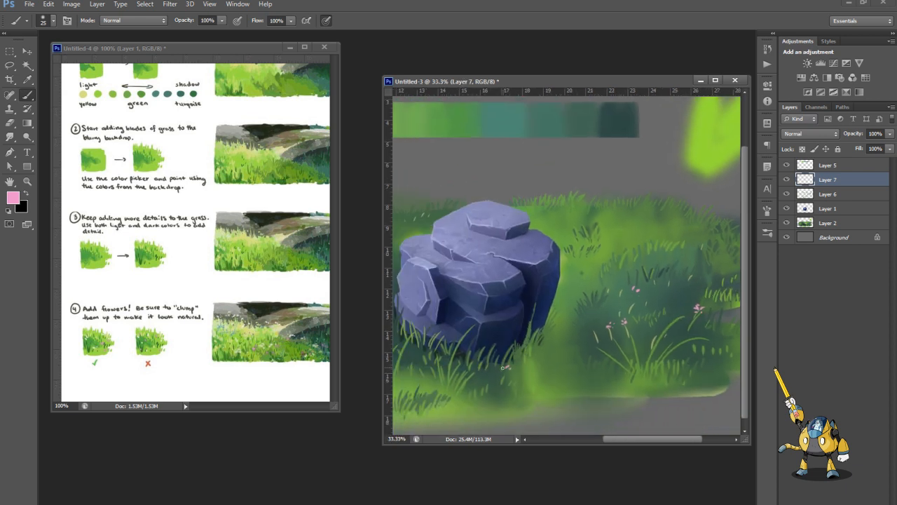
pyautogui.click(503, 369)
pyautogui.moveTo(392, 378); pyautogui.dragTo(482, 369)
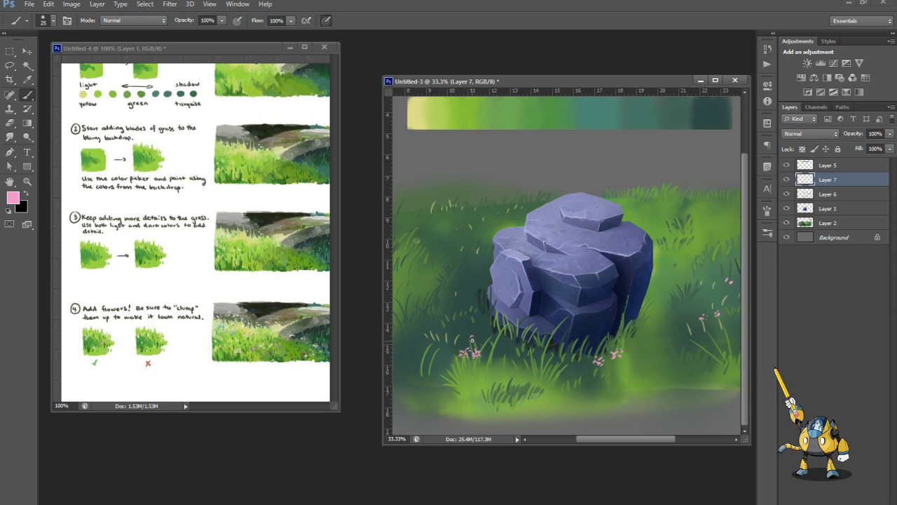
pyautogui.moveTo(467, 341); pyautogui.dragTo(469, 337)
pyautogui.hotkey('ctrl', '-')
pyautogui.hotkey('ctrl', '-')
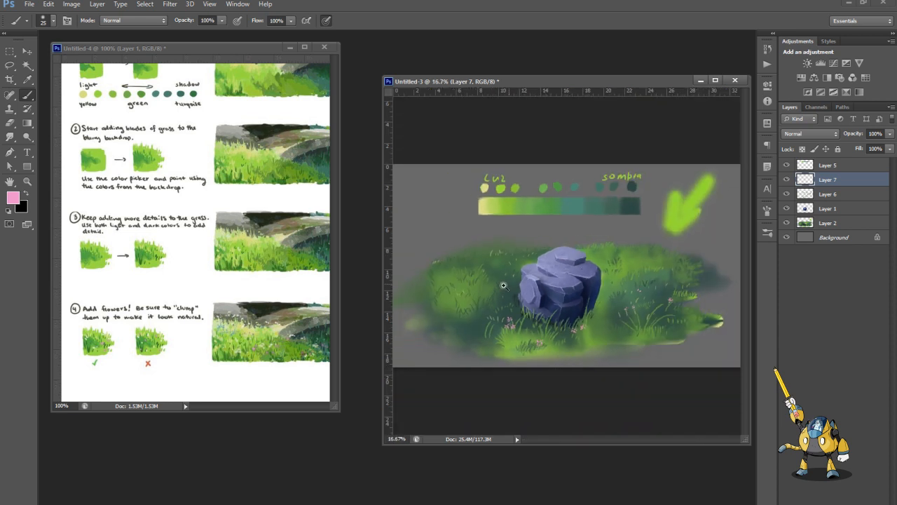
# Dab small pink flowers in the grass left of and behind the rock, near the upper edge of the meadow
pyautogui.scroll(2, 485, 273)
pyautogui.moveTo(473, 259); pyautogui.dragTo(476, 261)
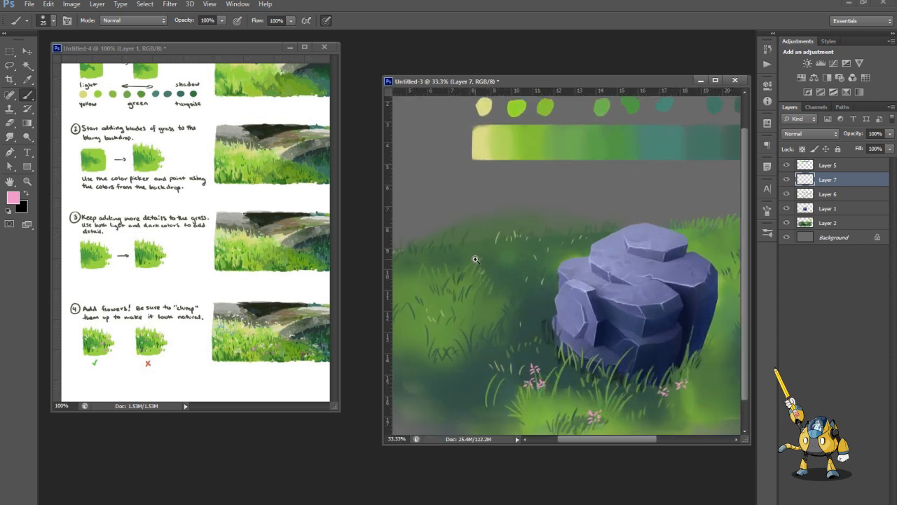
pyautogui.scroll(2, 476, 260)
pyautogui.click(479, 258)
pyautogui.click(504, 229)
pyautogui.click(507, 228)
pyautogui.click(501, 227)
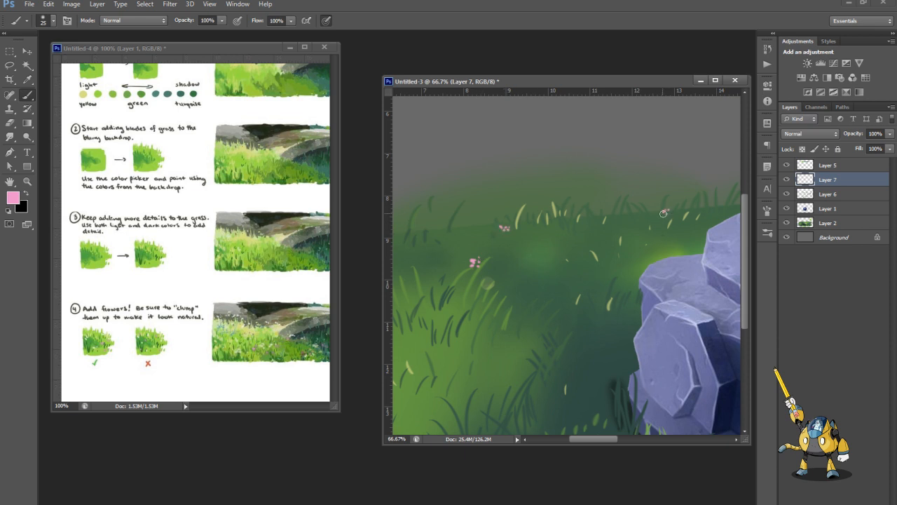
pyautogui.scroll(-1, 669, 213)
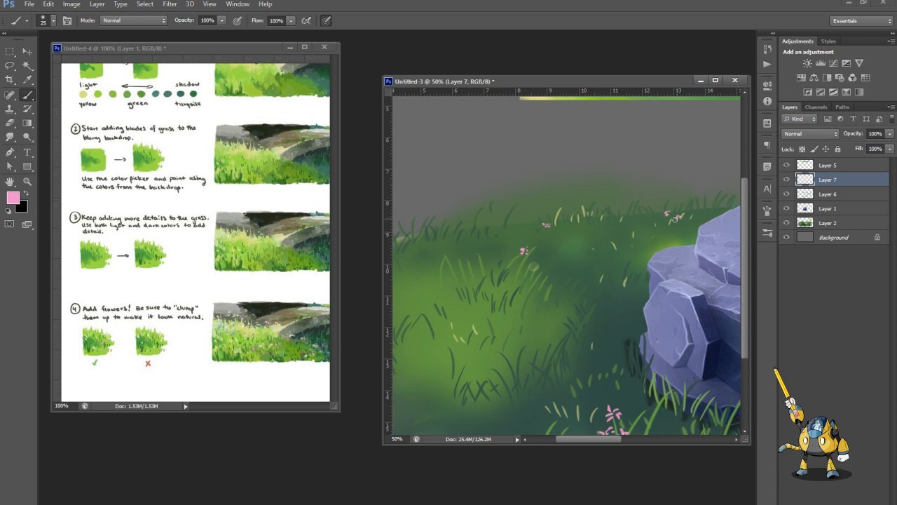
# Set the foreground colour to pale pink f6d8ea and add light petals to the pink flower clumps in front of the rock
pyautogui.click(17, 195)
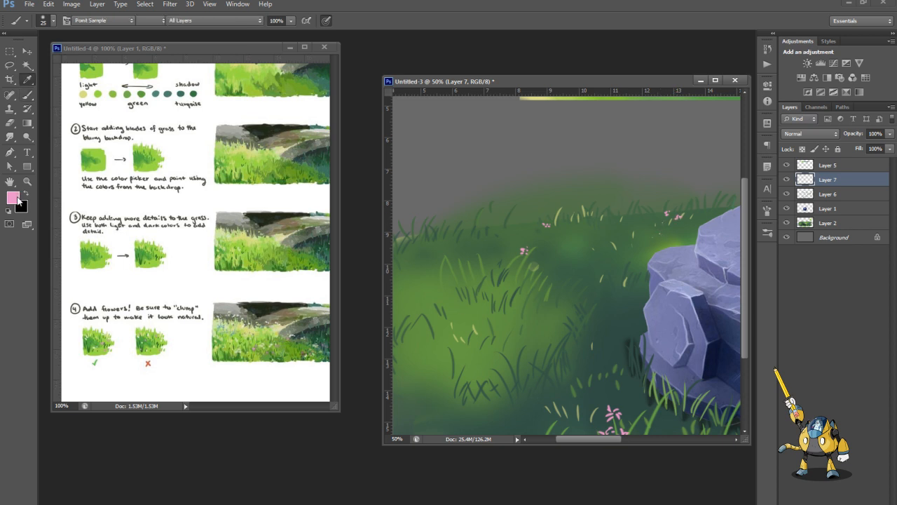
pyautogui.moveTo(634, 138); pyautogui.dragTo(604, 133)
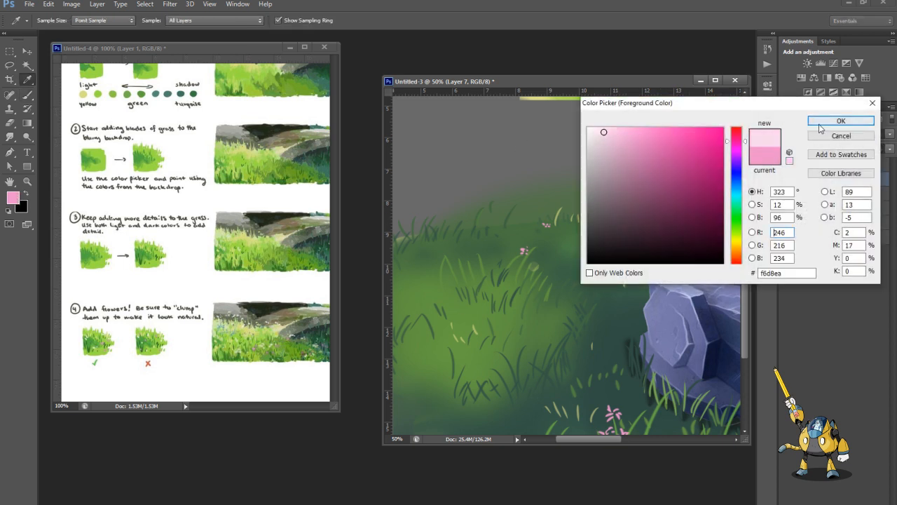
pyautogui.click(841, 120)
pyautogui.press('b')
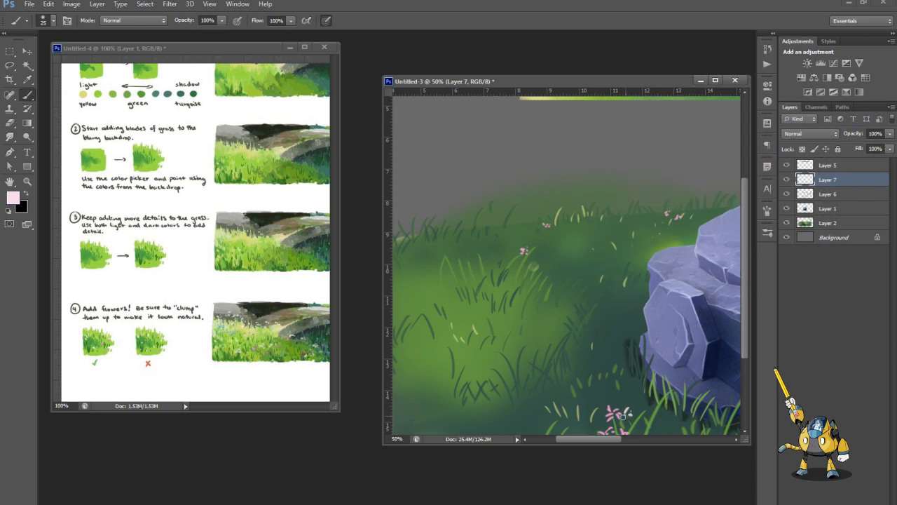
pyautogui.hotkey('ctrl', '-')
pyautogui.moveTo(675, 387)
pyautogui.mouseDown()
pyautogui.moveTo(627, 373)
pyautogui.moveTo(601, 389)
pyautogui.mouseUp()
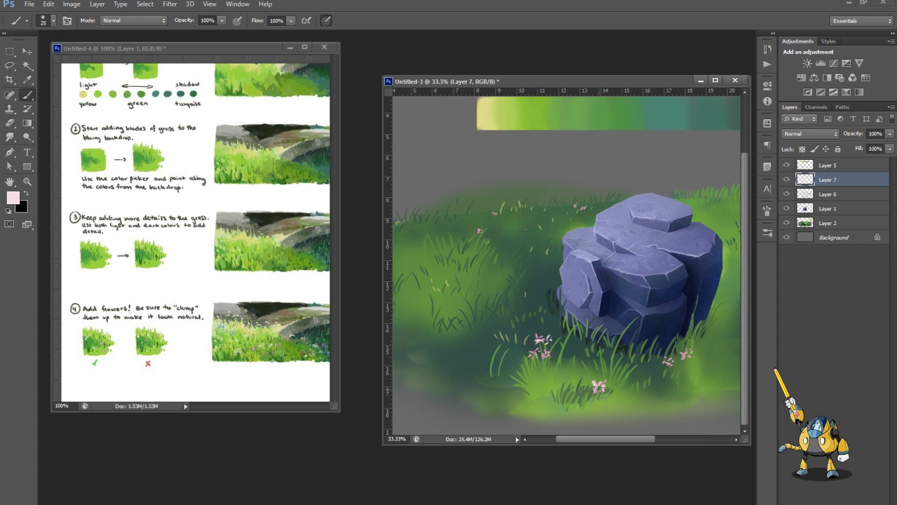
pyautogui.moveTo(671, 358)
pyautogui.mouseDown()
pyautogui.moveTo(688, 353)
pyautogui.moveTo(617, 351)
pyautogui.mouseUp()
# Paint a clump of pale pink flowers at the base of the tall grass tuft right of the rock
pyautogui.hotkey('ctrl', '-')
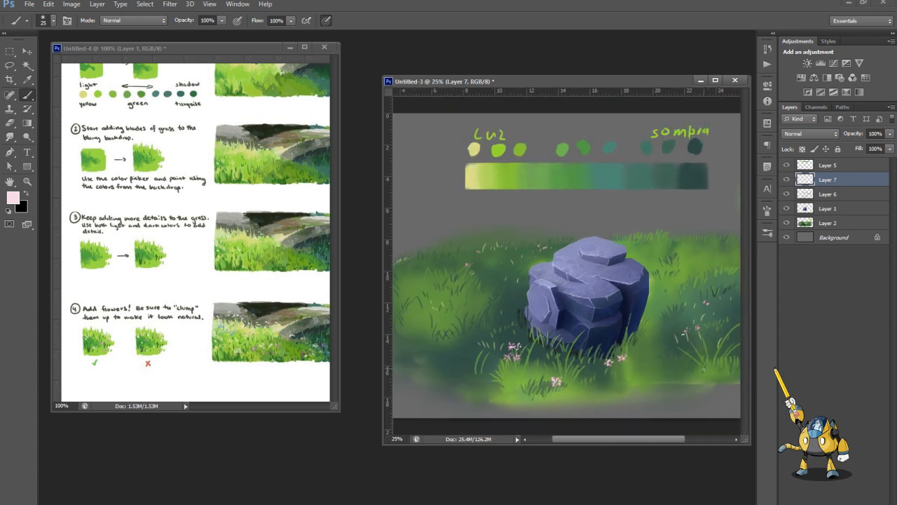
pyautogui.moveTo(708, 369); pyautogui.dragTo(708, 374)
pyautogui.hotkey('ctrl', '-')
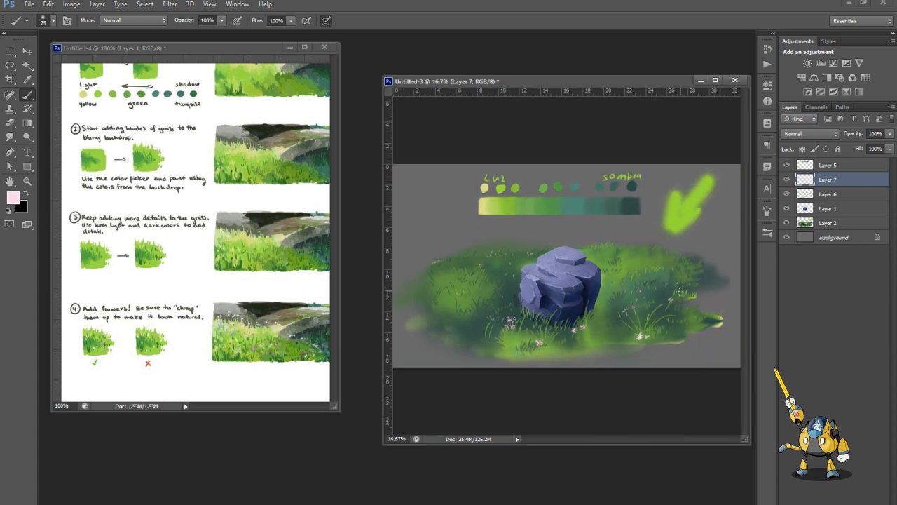
# Draw a circle around the tail of the green light arrow and write "LUZ" beside it in pale pink
pyautogui.moveTo(707, 175)
pyautogui.mouseDown()
pyautogui.moveTo(706, 197)
pyautogui.moveTo(700, 182)
pyautogui.moveTo(712, 173)
pyautogui.moveTo(716, 215)
pyautogui.moveTo(728, 210)
pyautogui.mouseUp()
pyautogui.rightClick(709, 184)
pyautogui.click(699, 182)
pyautogui.moveTo(724, 205); pyautogui.dragTo(735, 218)
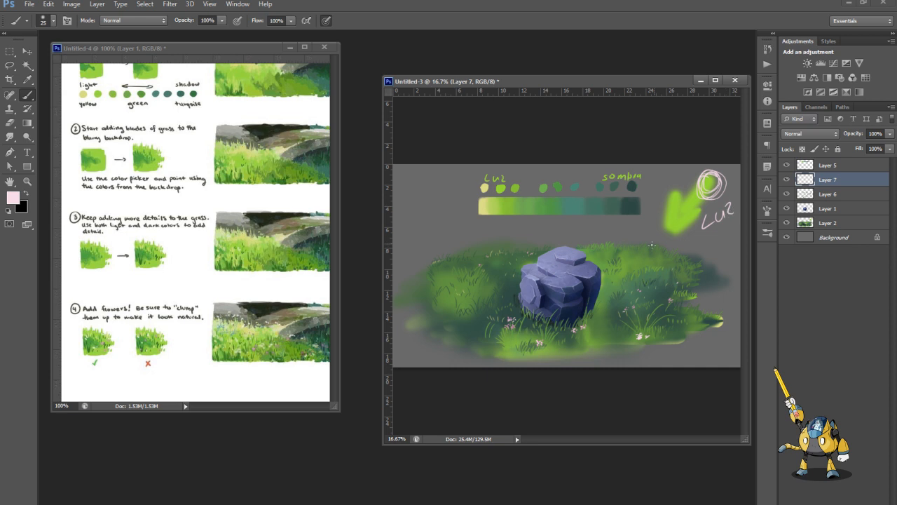